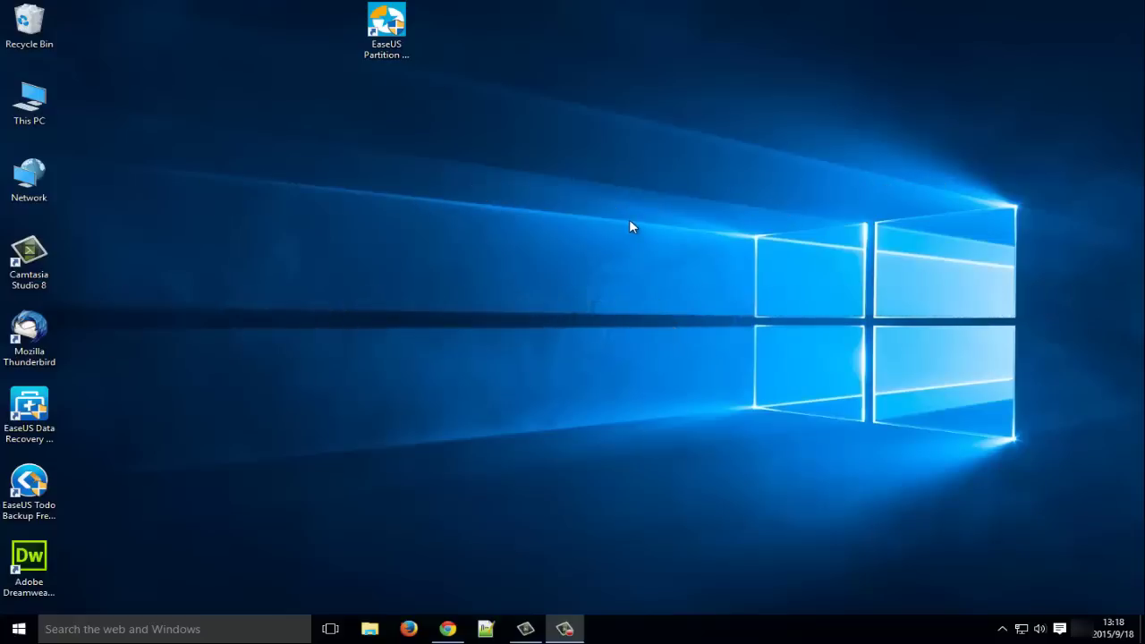
Open Computer Management for This PC and show Disk Management under Storage.
{"action": "left_click", "coordinate": [38, 108]}
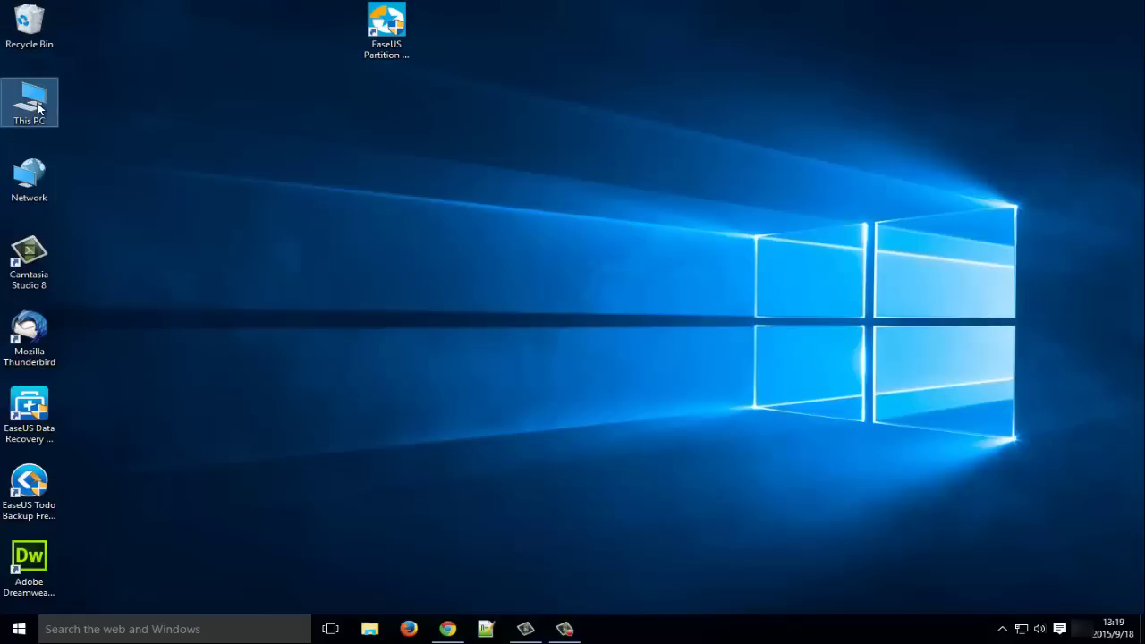
{"action": "right_click", "coordinate": [38, 108]}
{"action": "left_click", "coordinate": [110, 145]}
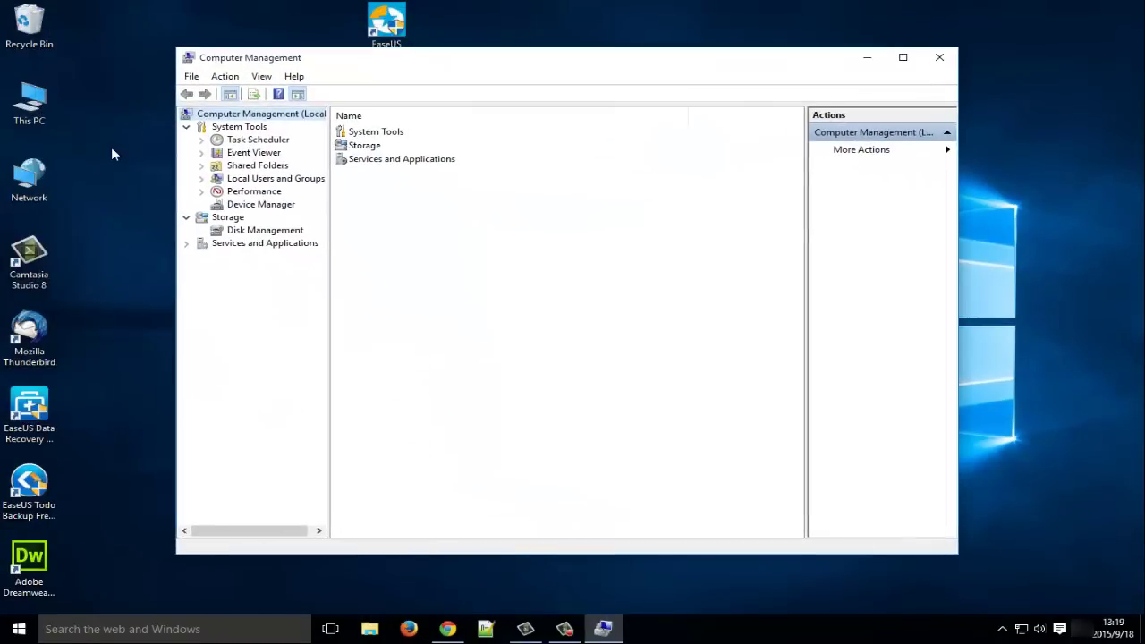
{"action": "key", "text": "Down"}
{"action": "key", "text": "Down"}
{"action": "key", "text": "Down"}
{"action": "key", "text": "Down"}
{"action": "key", "text": "Down"}
{"action": "key", "text": "Down"}
{"action": "key", "text": "Down"}
{"action": "key", "text": "Down"}
{"action": "key", "text": "Down"}
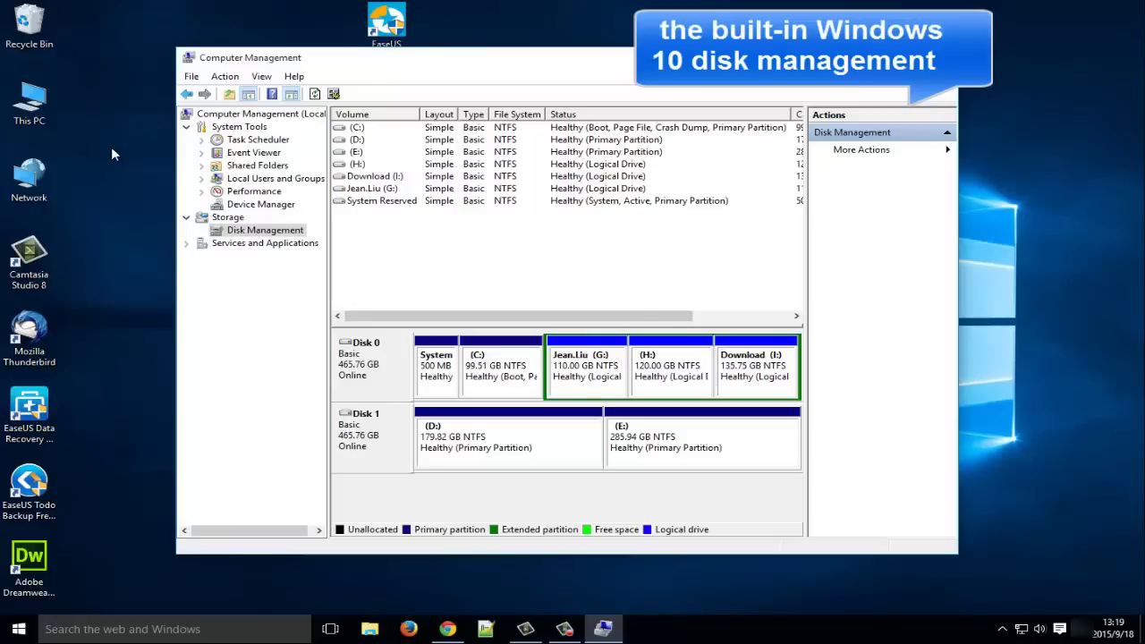
Examine which volume operations are available for logical partition G: on Disk 0.
{"action": "key", "text": "shift+F10"}
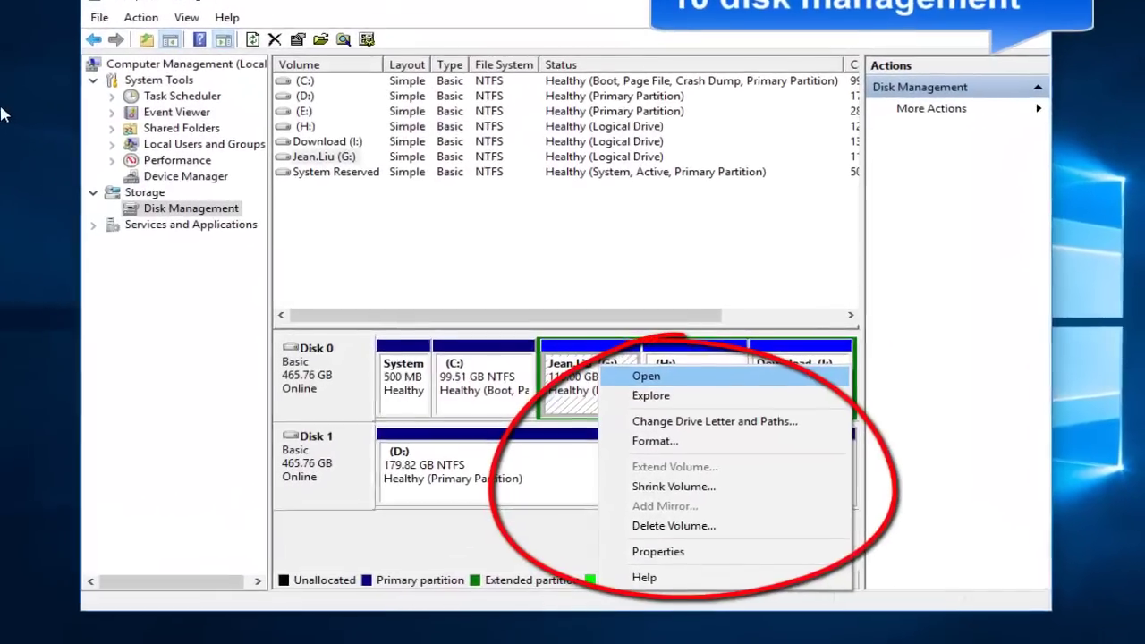
{"action": "key", "text": "Down"}
{"action": "key", "text": "Down"}
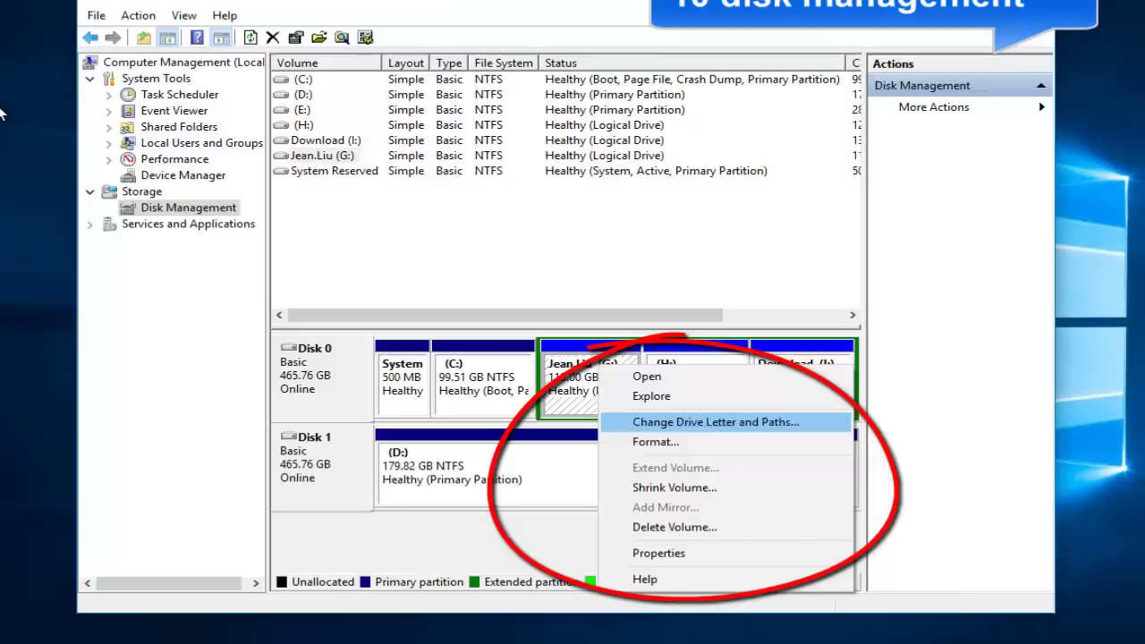
{"action": "key", "text": "Down"}
{"action": "key", "text": "Down"}
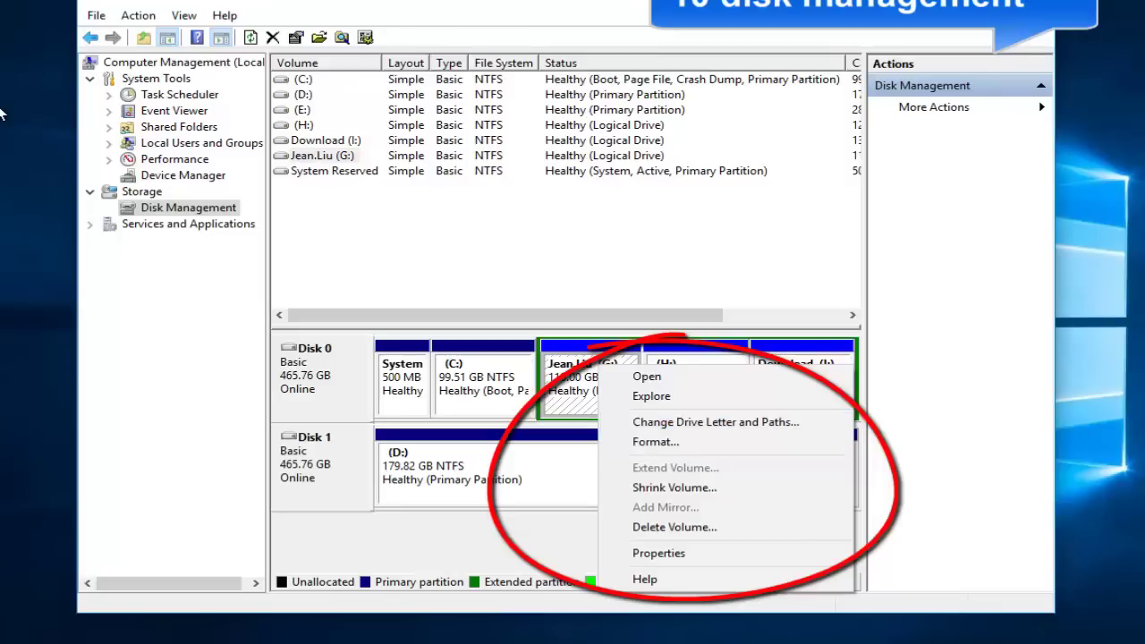
{"action": "key", "text": "Down"}
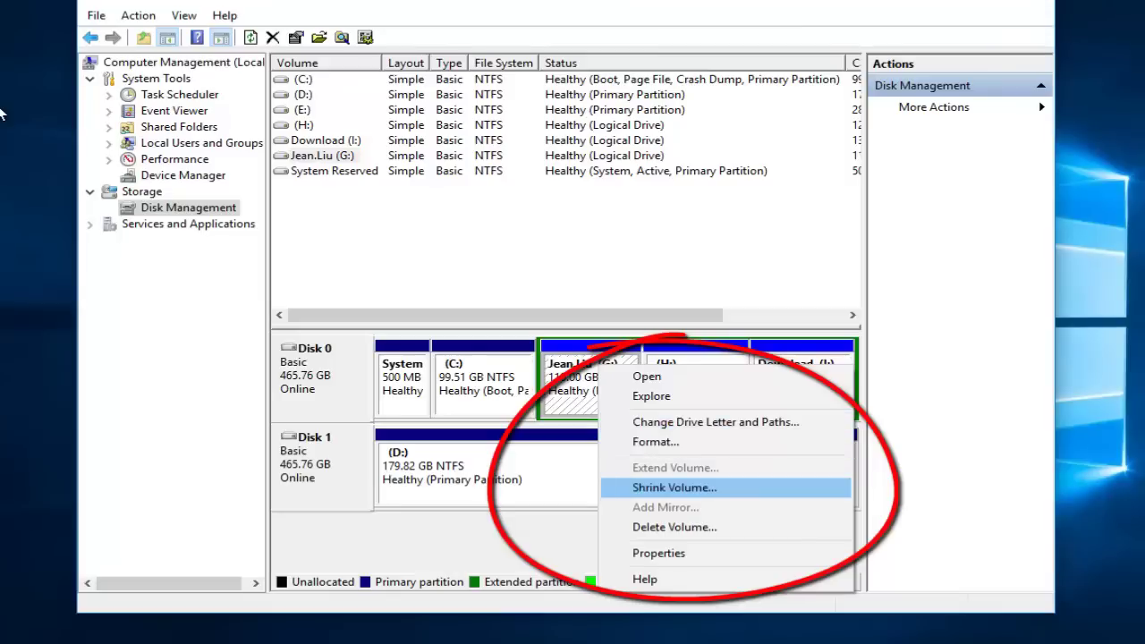
{"action": "key", "text": "Down"}
{"action": "key", "text": "Down"}
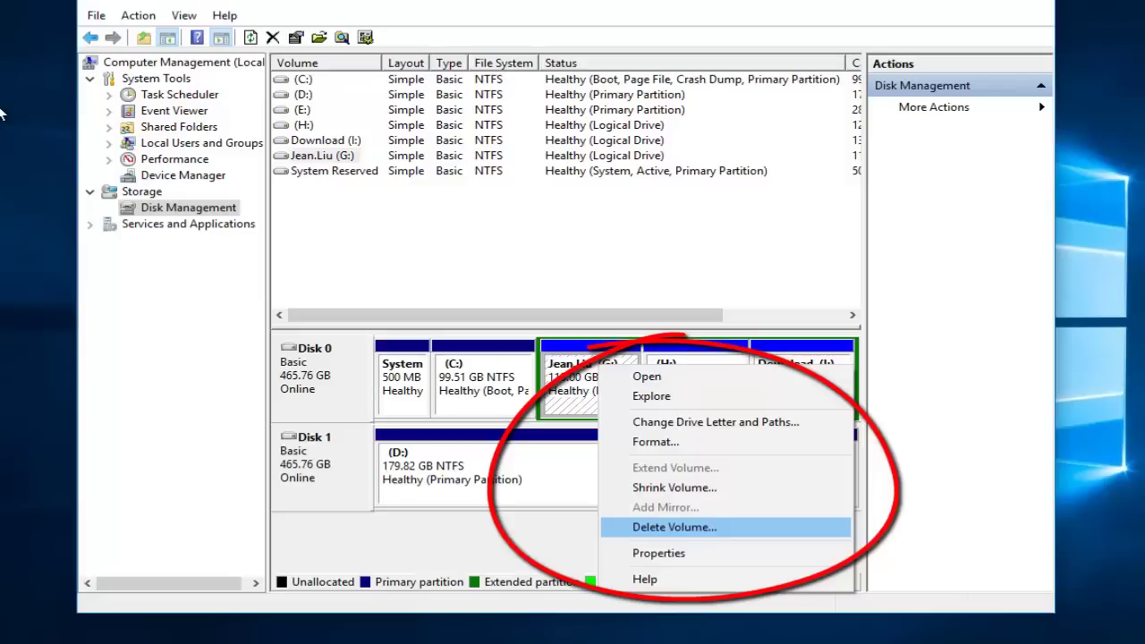
{"action": "key", "text": "Up"}
{"action": "key", "text": "Up"}
{"action": "key", "text": "Up"}
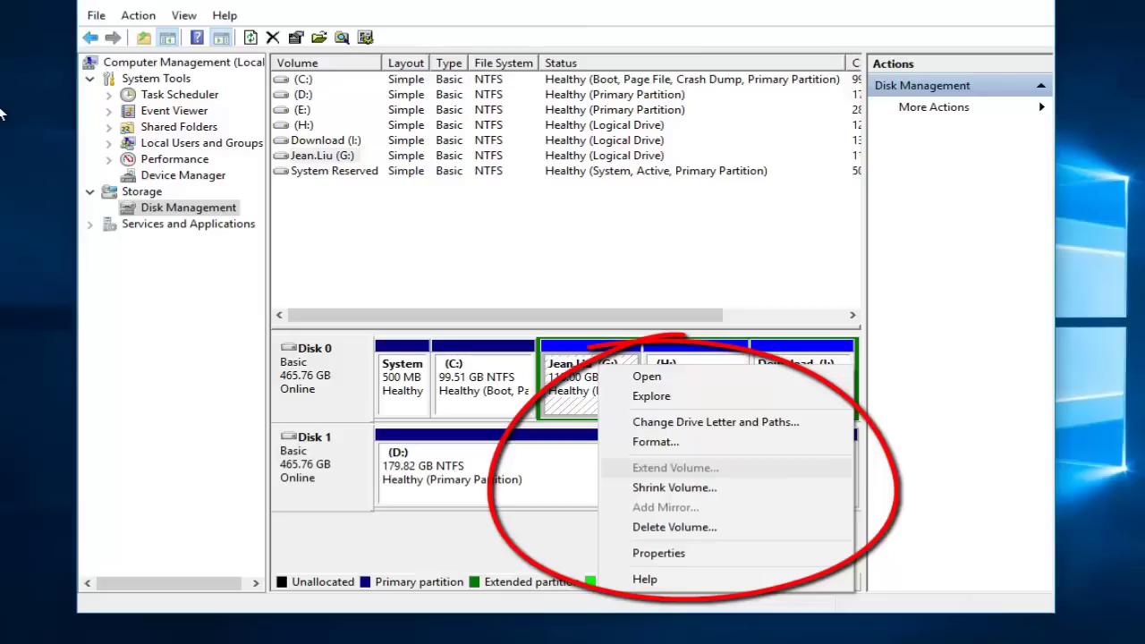
{"action": "key", "text": "Up"}
{"action": "key", "text": "Up"}
{"action": "key", "text": "Up"}
{"action": "key", "text": "Up"}
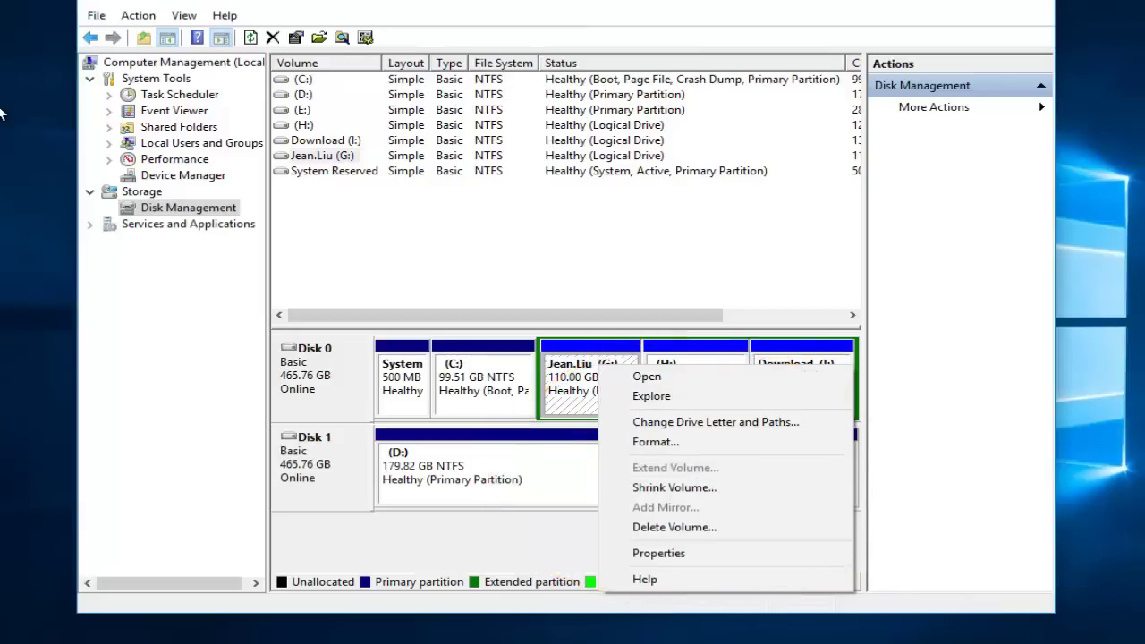
{"action": "key", "text": "Escape"}
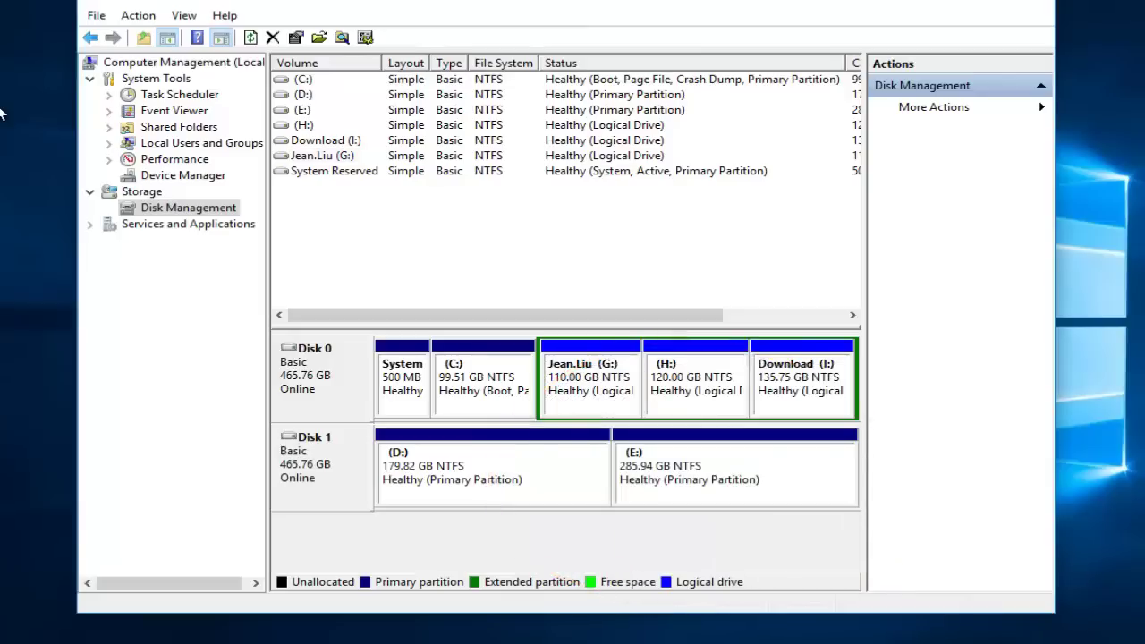
Shrink volume D: on Disk 1 by 33470 MB.
{"action": "key", "text": "Down"}
{"action": "key", "text": "Down"}
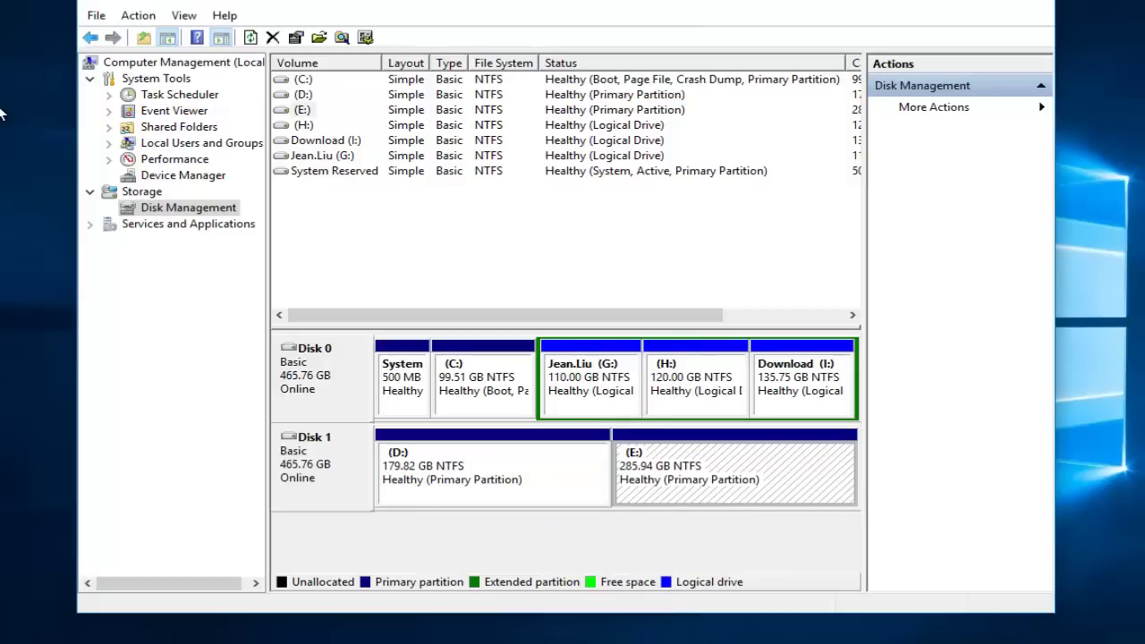
{"action": "key", "text": "Up"}
{"action": "key", "text": "shift+F10"}
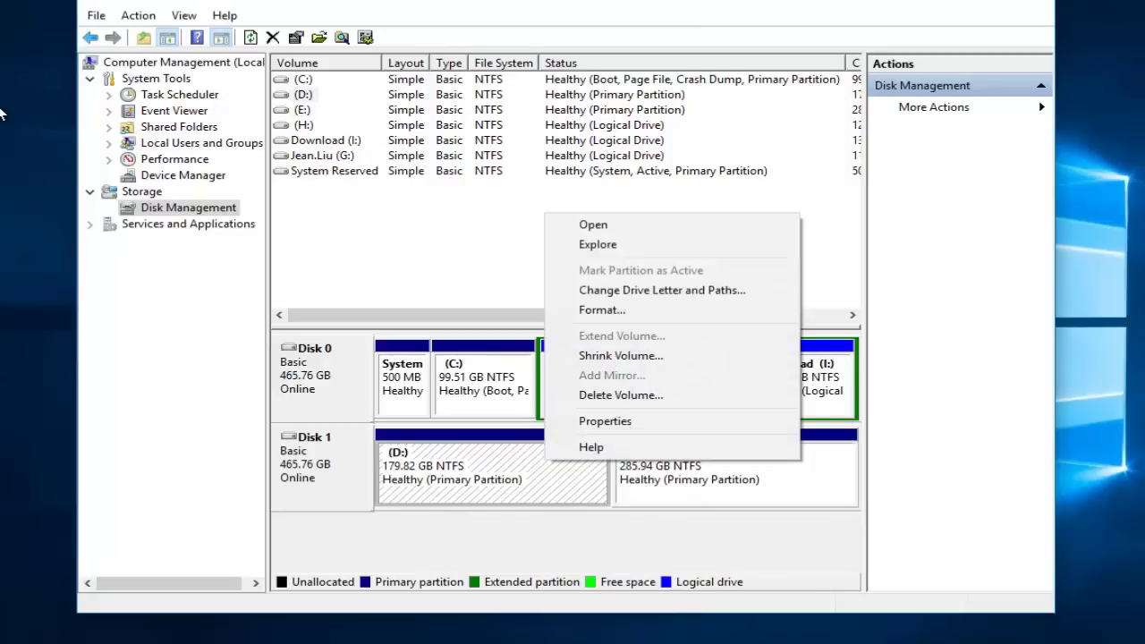
{"action": "key", "text": "Up"}
{"action": "key", "text": "Up"}
{"action": "key", "text": "Up"}
{"action": "key", "text": "Up"}
{"action": "key", "text": "Up"}
{"action": "key", "text": "Return"}
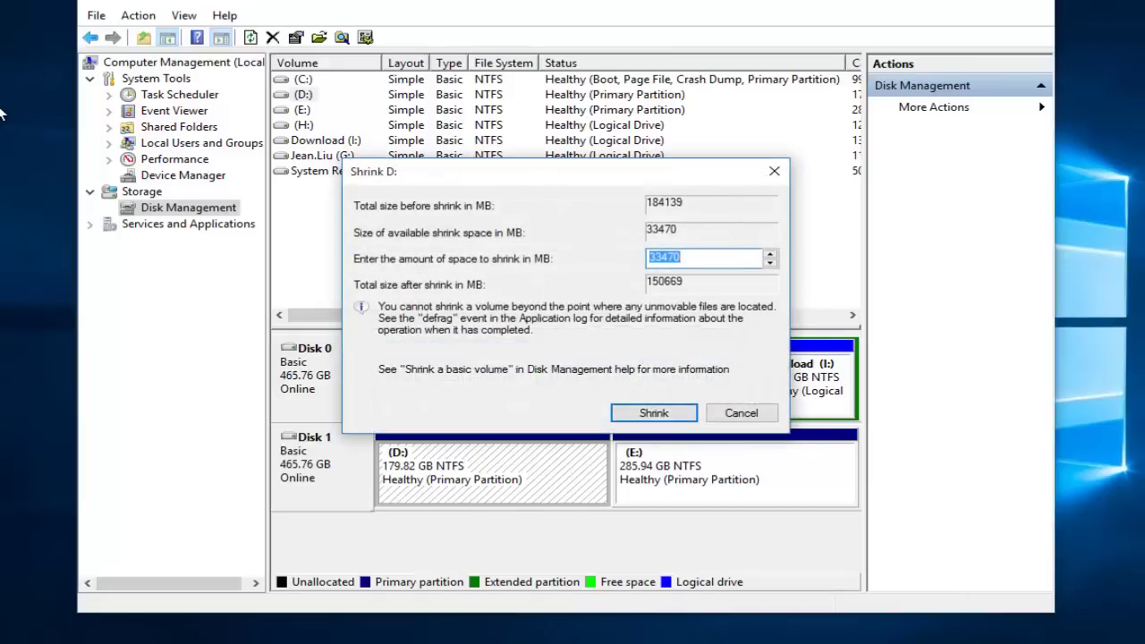
{"action": "key", "text": "Return"}
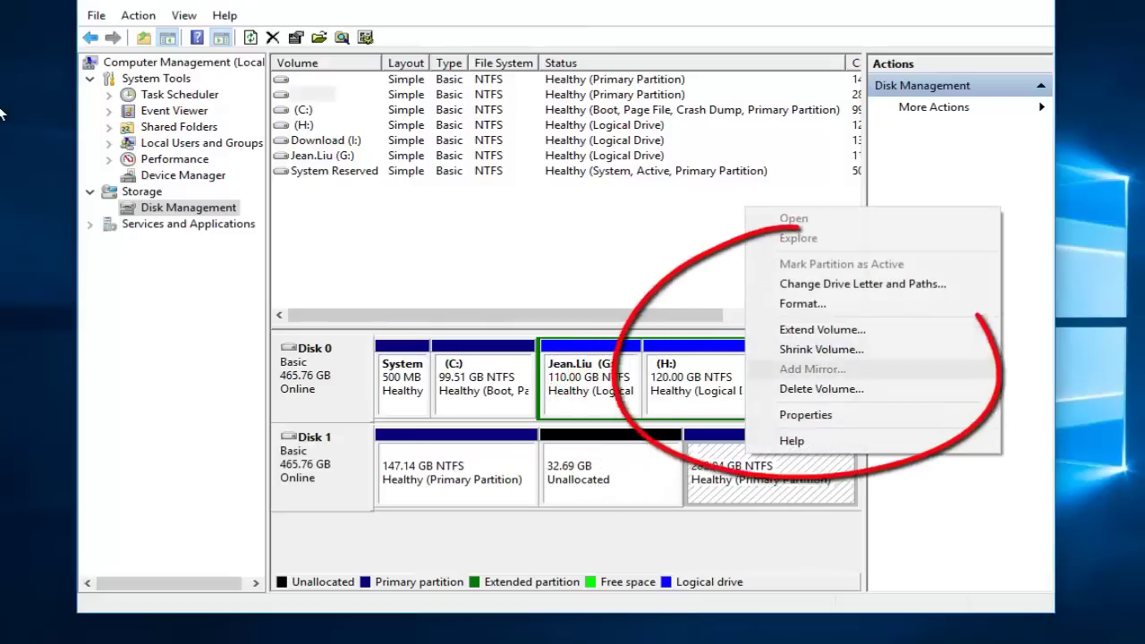
Examine which volume operations are available for the last primary partition on Disk 1.
{"action": "key", "text": "Up"}
{"action": "key", "text": "Up"}
{"action": "key", "text": "Up"}
{"action": "key", "text": "Up"}
{"action": "key", "text": "Up"}
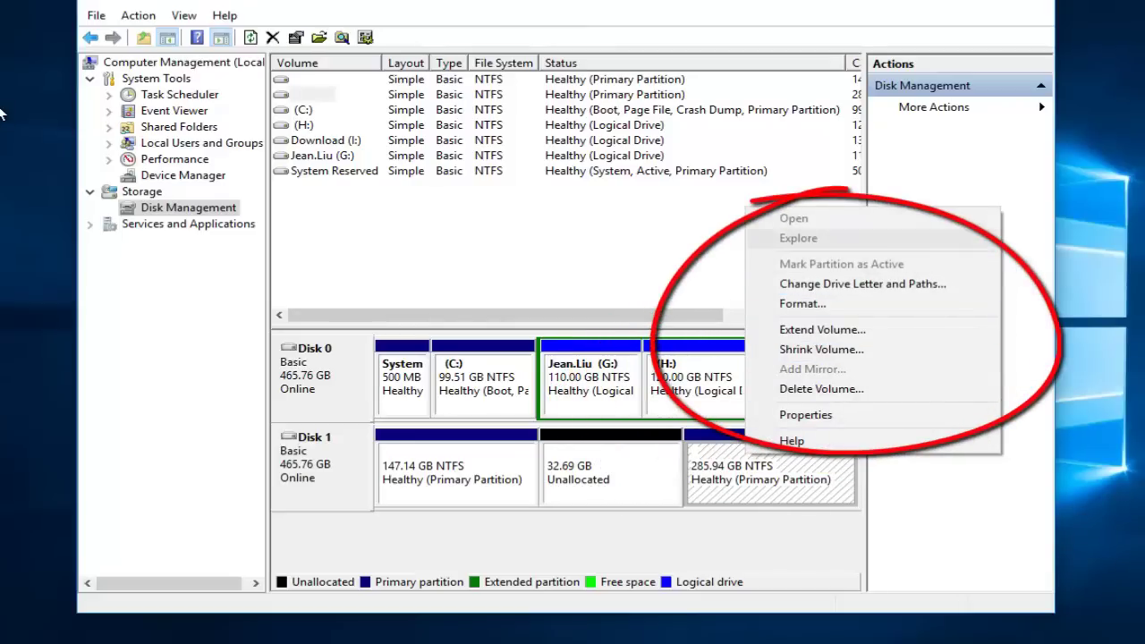
{"action": "key", "text": "Down"}
{"action": "key", "text": "Down"}
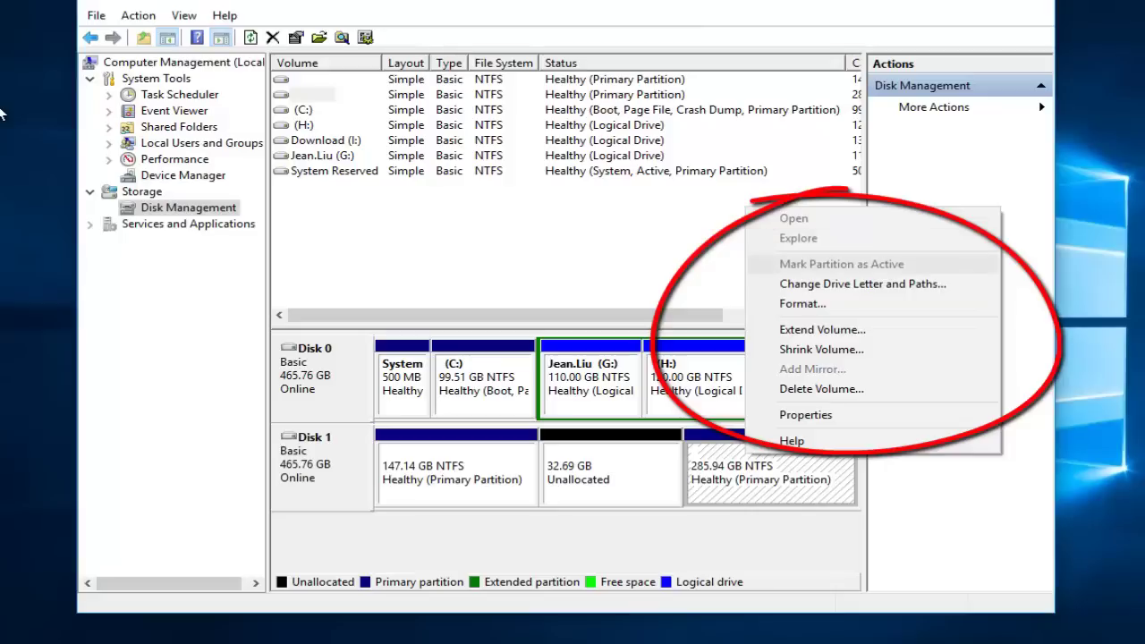
{"action": "key", "text": "Down"}
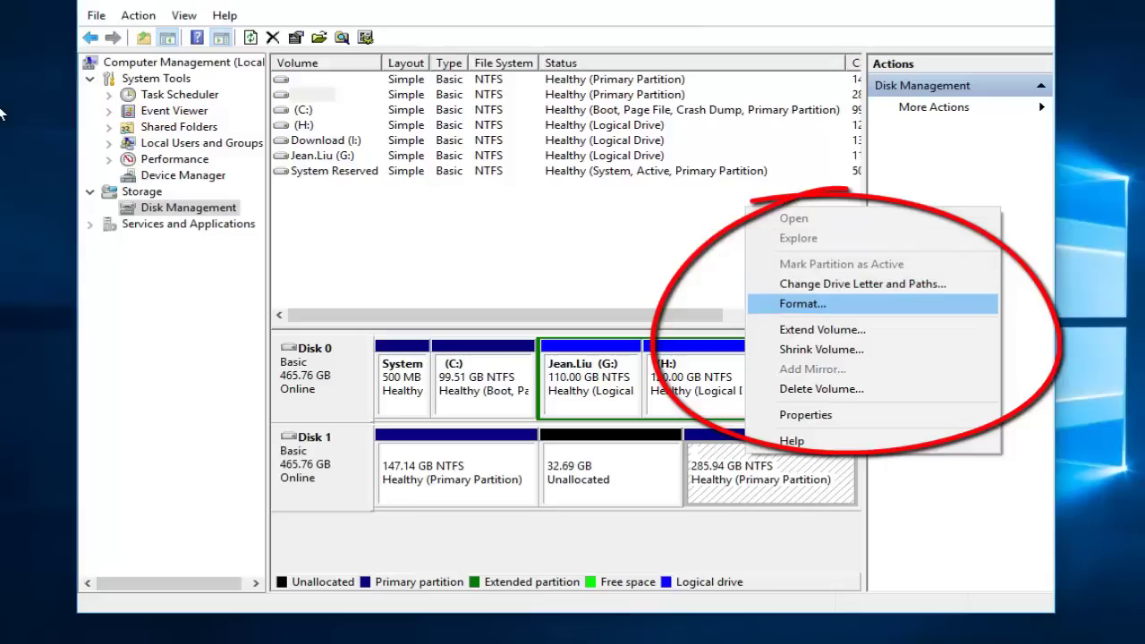
{"action": "key", "text": "Up"}
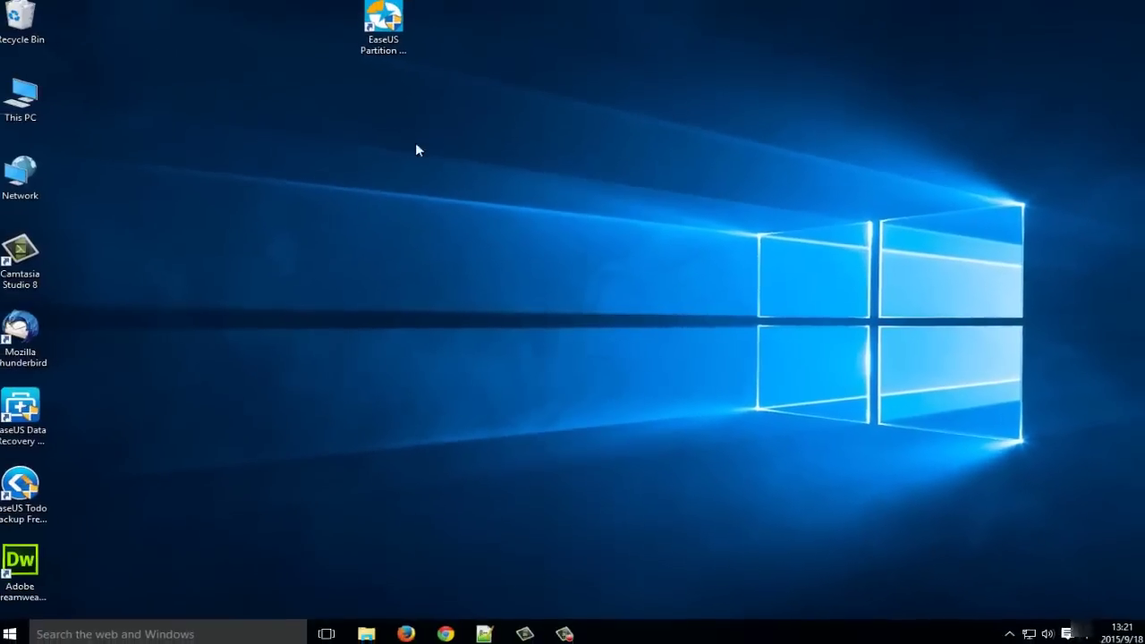
Switch to EaseUS Partition Master 10.5 and launch its partition management application.
{"action": "left_click", "coordinate": [389, 51]}
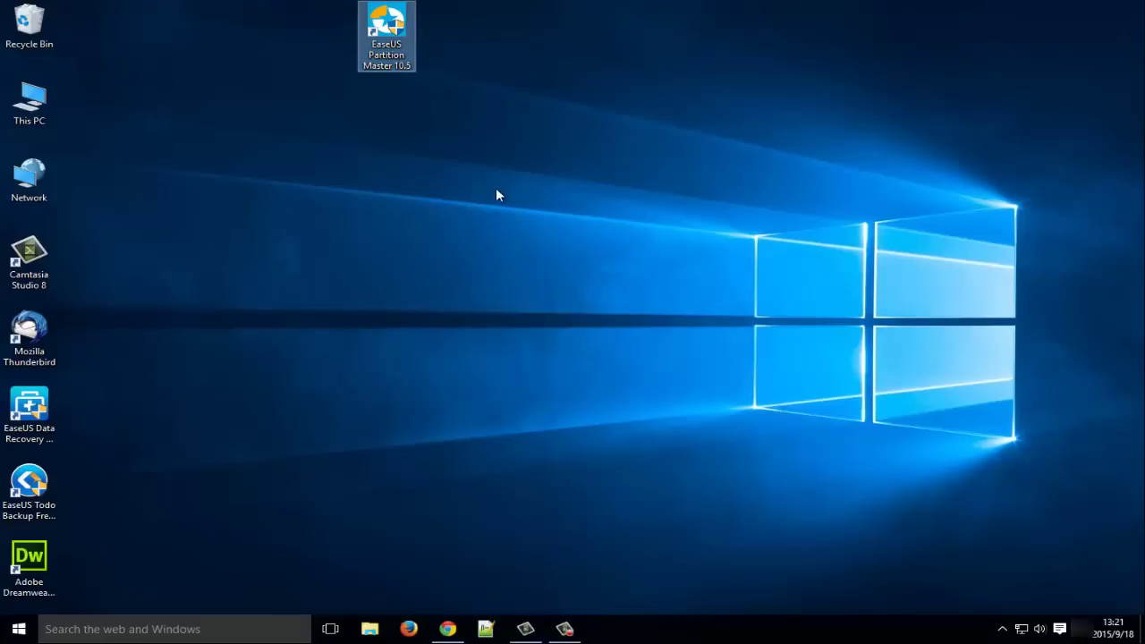
{"action": "double_click", "coordinate": [377, 52]}
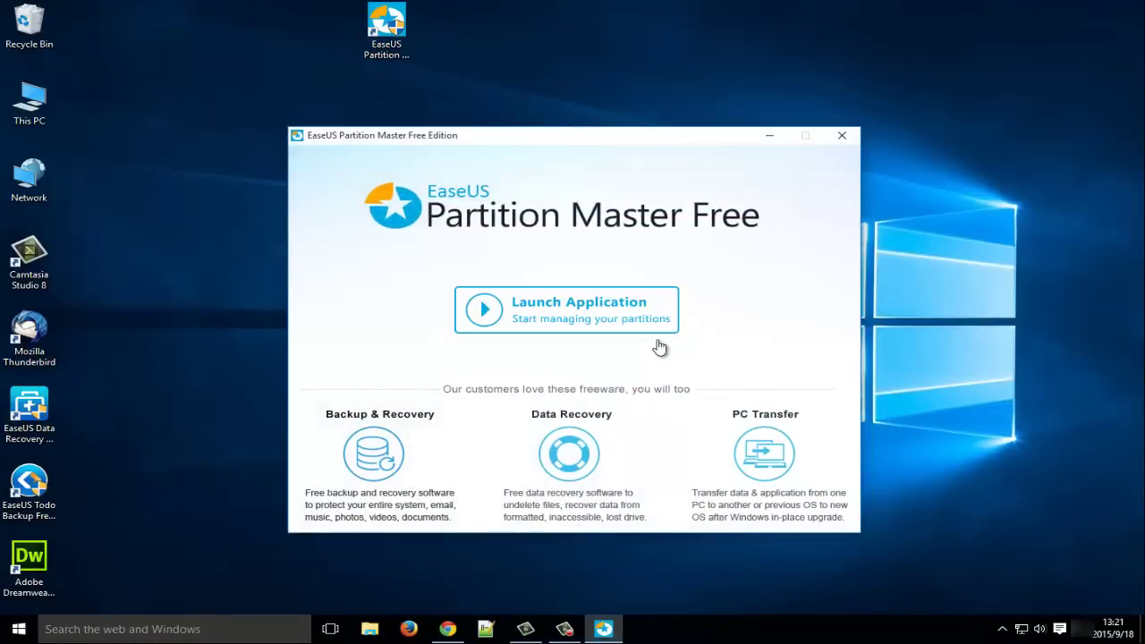
{"action": "left_click", "coordinate": [656, 336]}
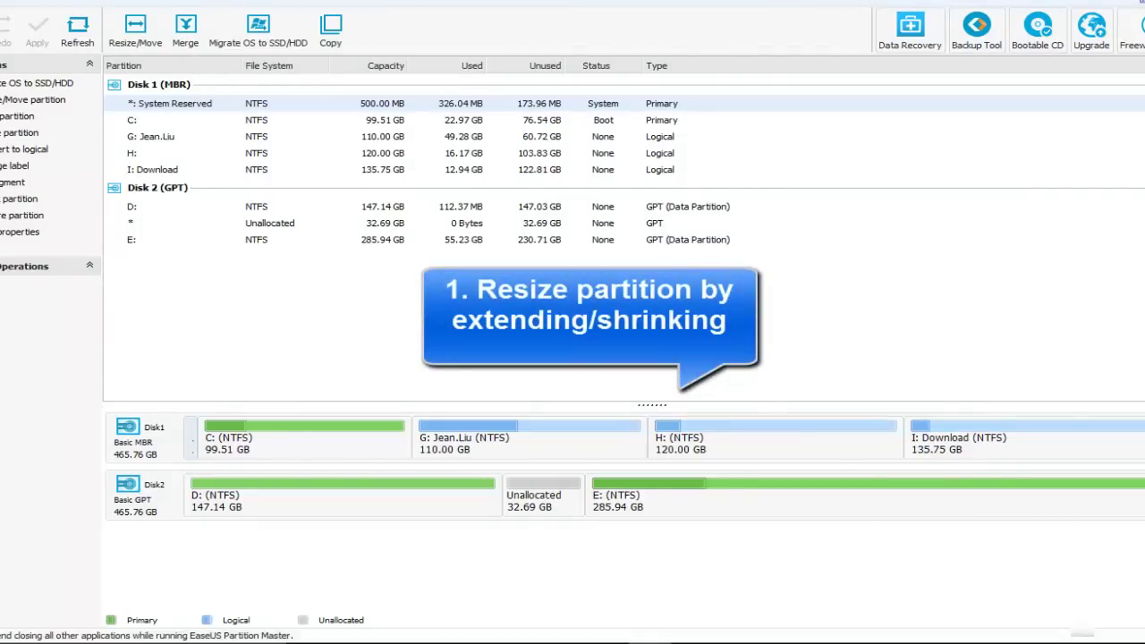
On Disk 2, shrink partition E: to 192.94 GB and extend partition D: over all unallocated space to 272.83 GB.
{"action": "left_click", "coordinate": [342, 207]}
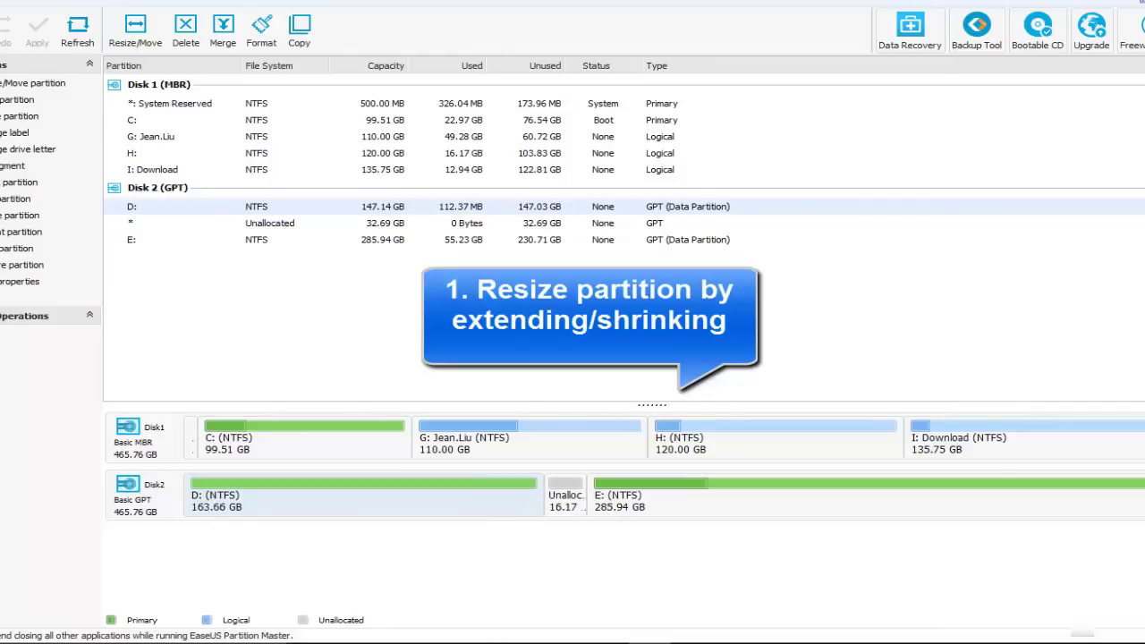
{"action": "mouse_move", "coordinate": [576, 495]}
{"action": "left_mouse_down"}
{"action": "mouse_move", "coordinate": [485, 495]}
{"action": "mouse_move", "coordinate": [573, 495]}
{"action": "left_mouse_up"}
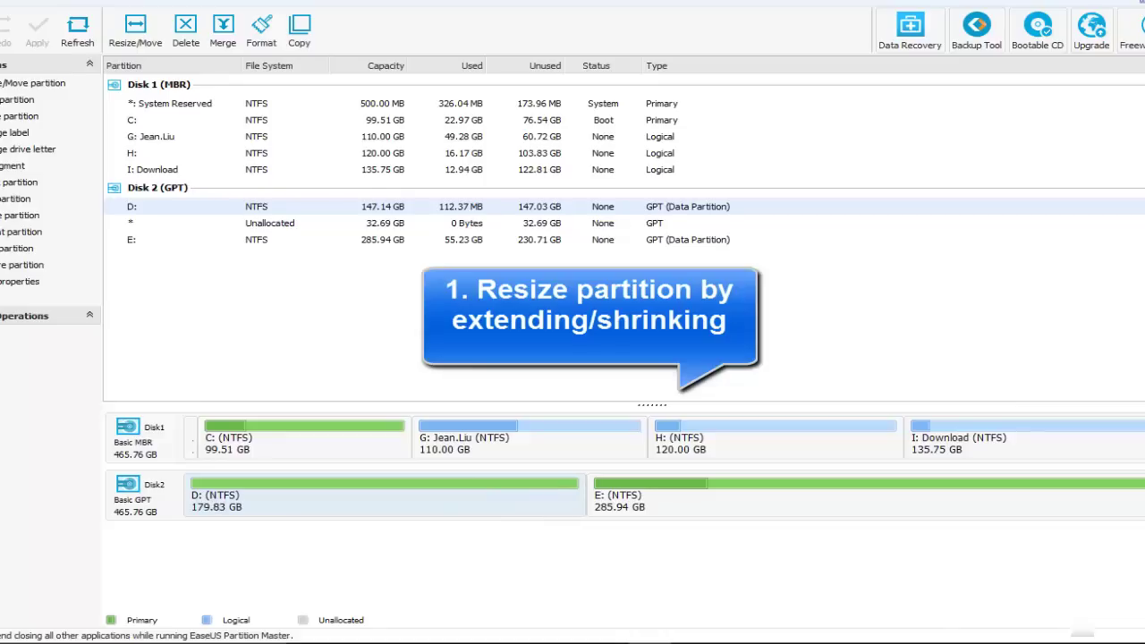
{"action": "left_click", "coordinate": [419, 223]}
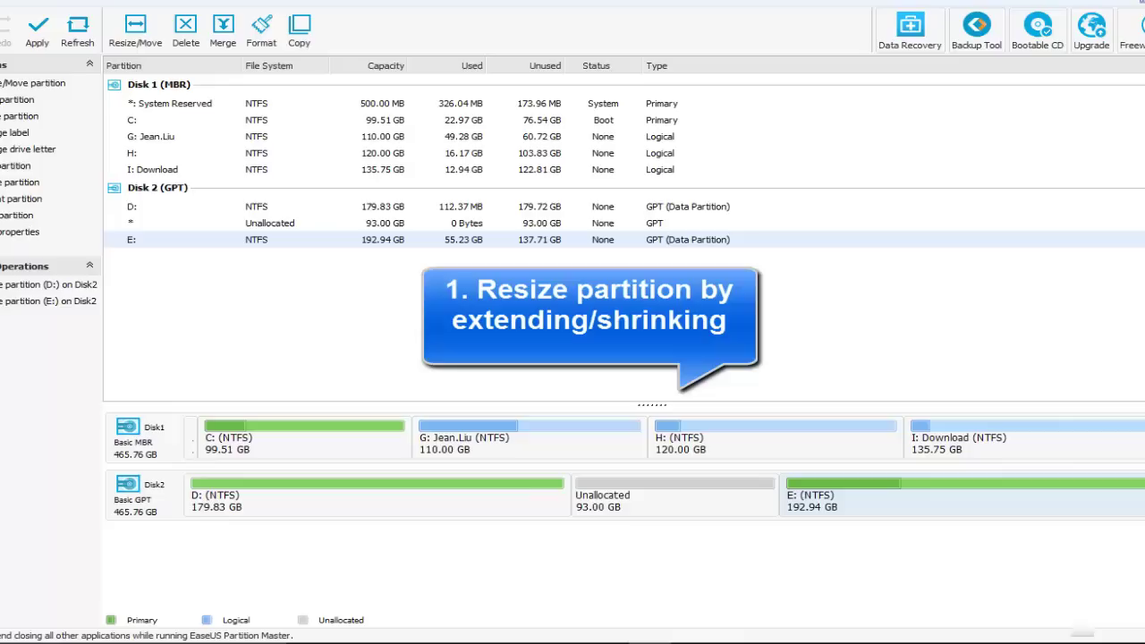
{"action": "left_click", "coordinate": [751, 508]}
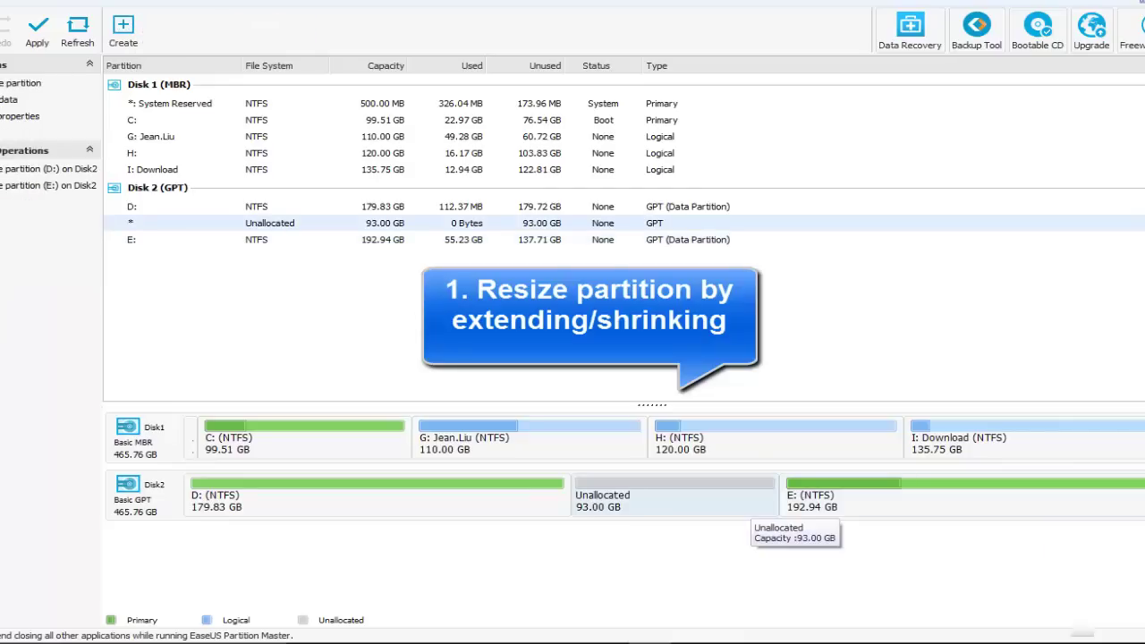
{"action": "left_click", "coordinate": [566, 506]}
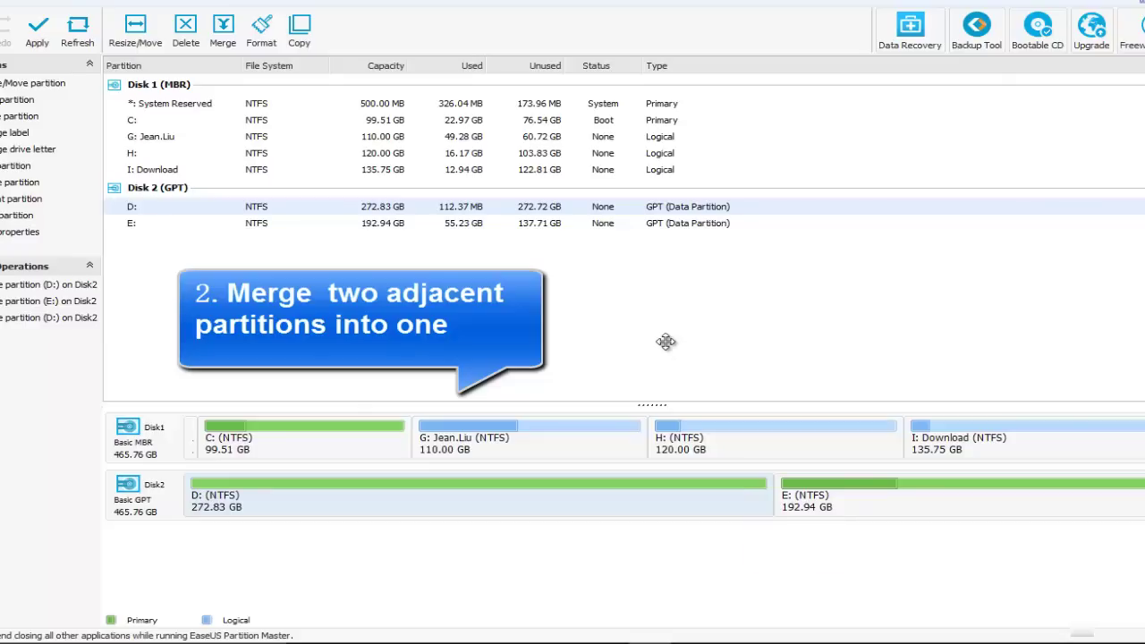
Merge partitions D: and E: on Disk 2, with E: as the destination partition.
{"action": "right_click", "coordinate": [666, 341]}
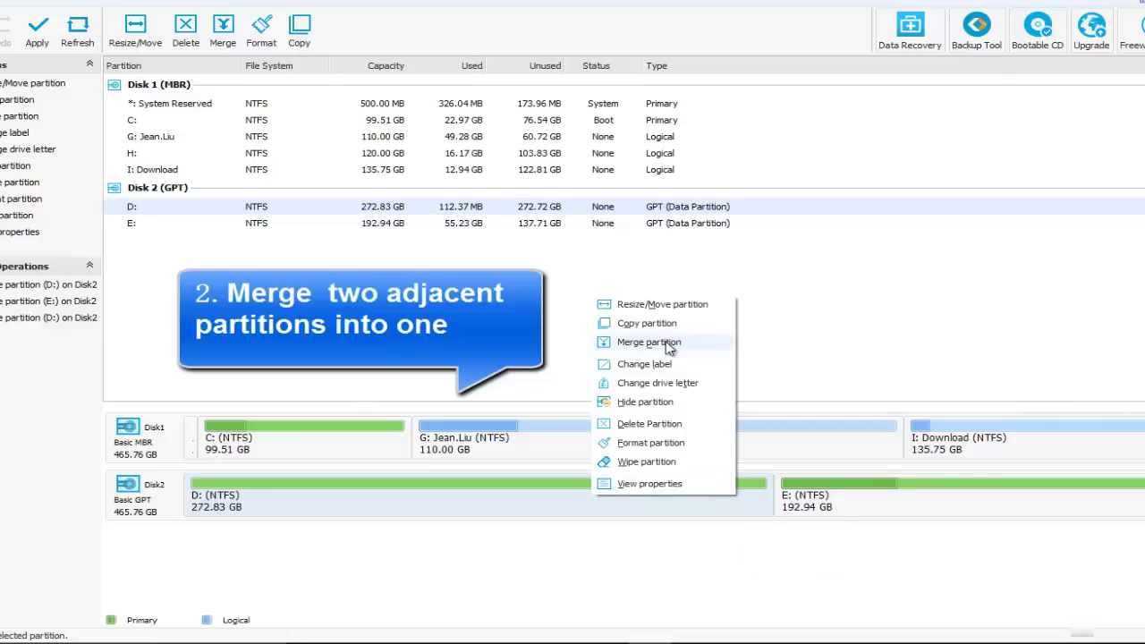
{"action": "left_click", "coordinate": [669, 345]}
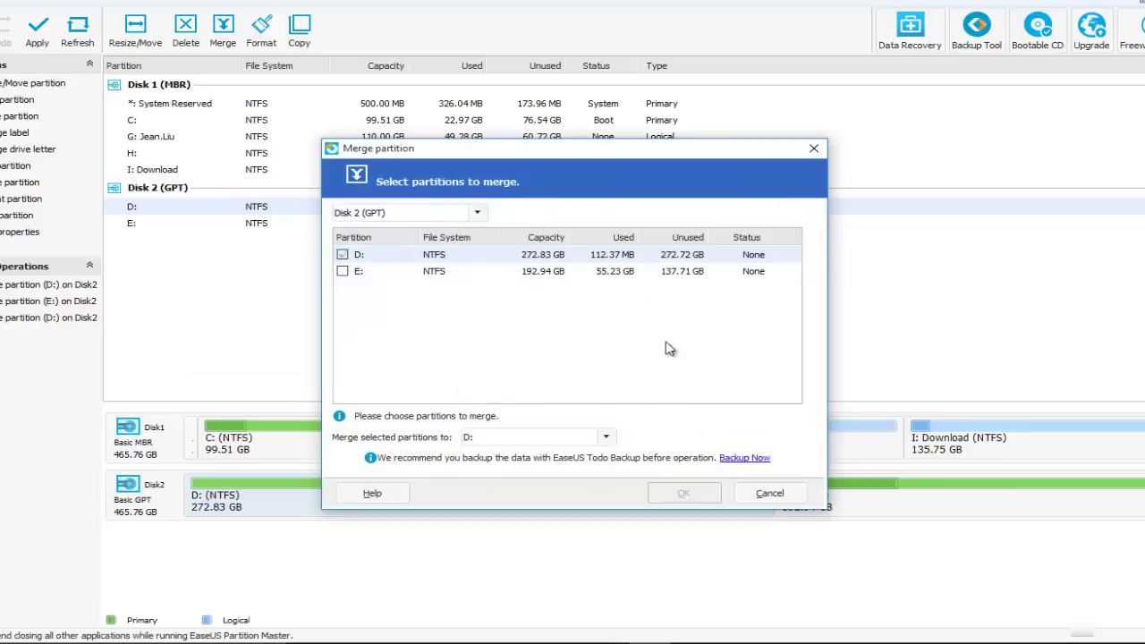
{"action": "key", "text": "Down"}
{"action": "key", "text": "space"}
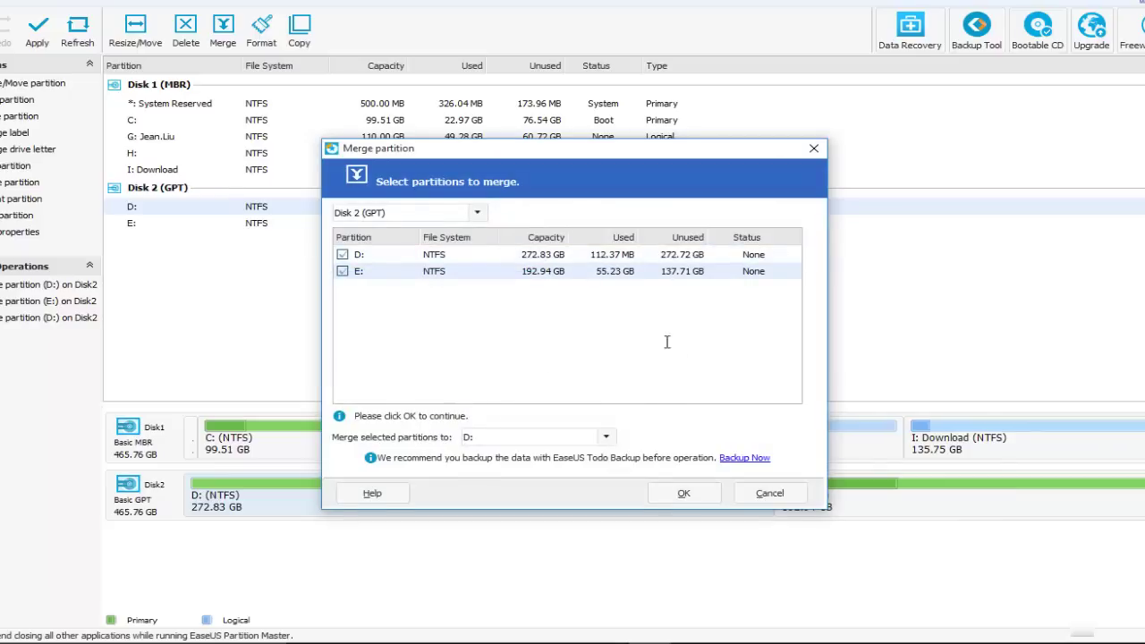
{"action": "key", "text": "alt+Down"}
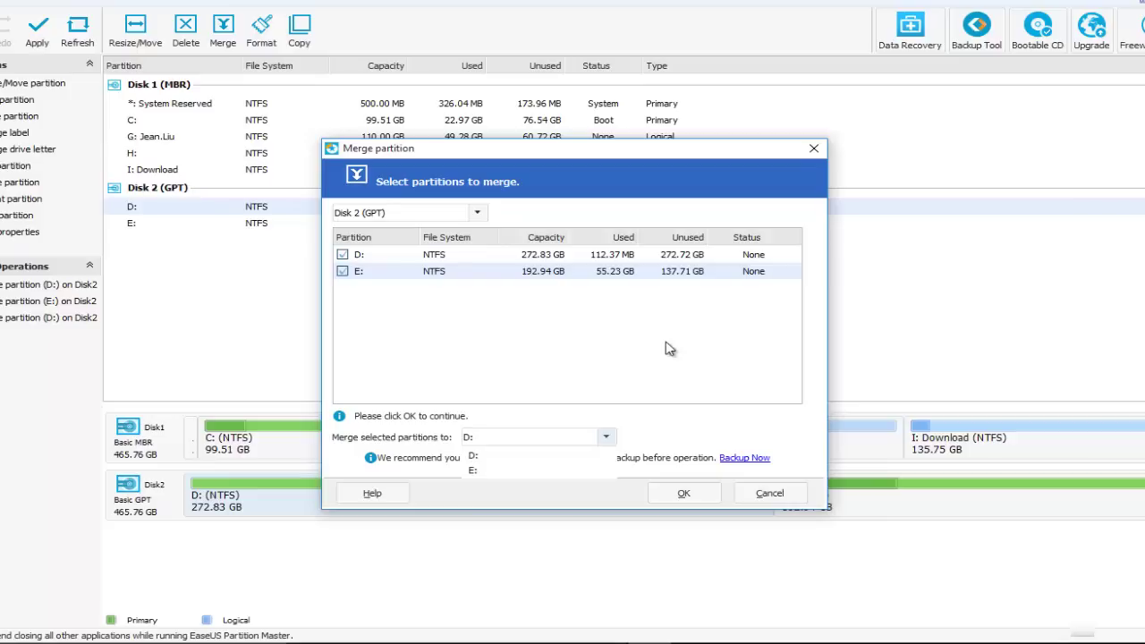
{"action": "key", "text": "Down"}
{"action": "key", "text": "Return"}
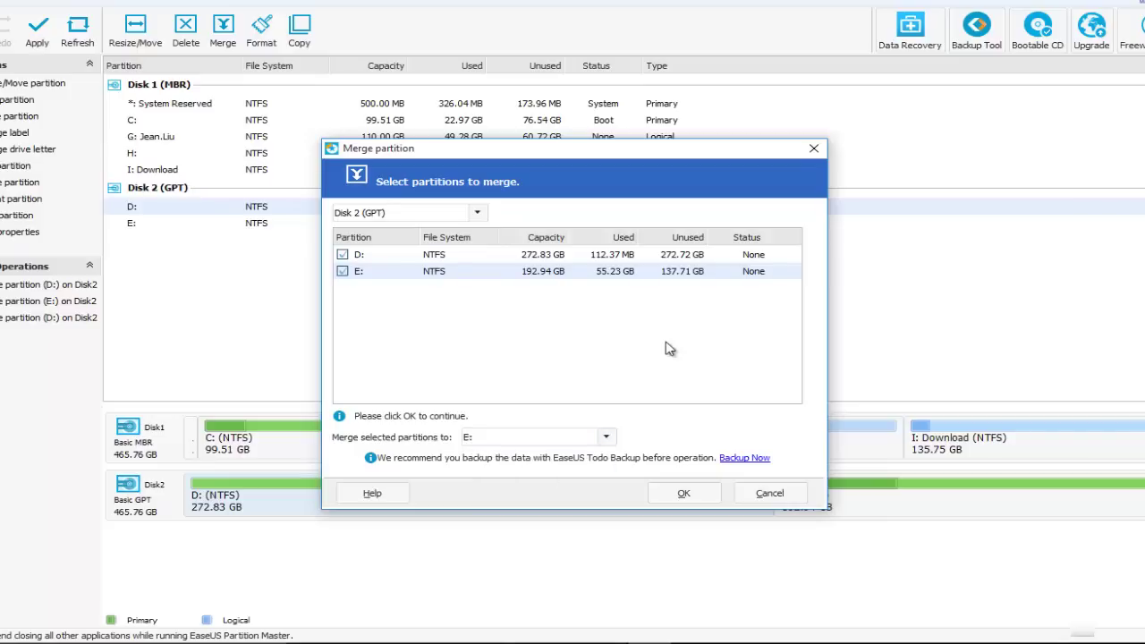
{"action": "key", "text": "Return"}
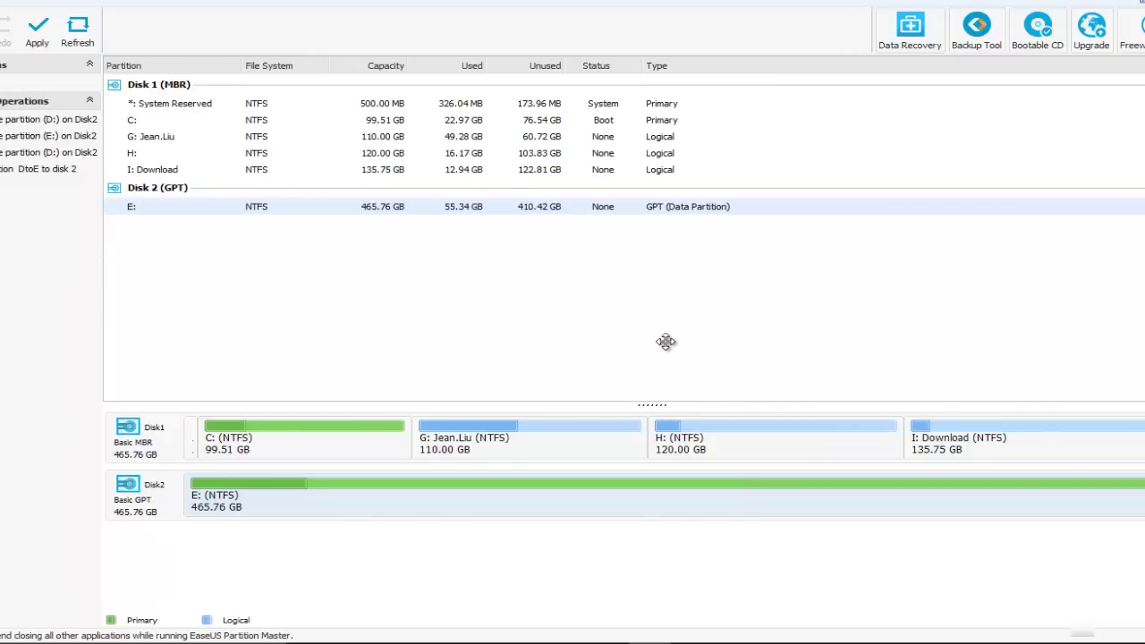
Try to copy partition H: from Disk 1 to Disk 2, checking partition E: as the destination.
{"action": "right_click", "coordinate": [765, 150]}
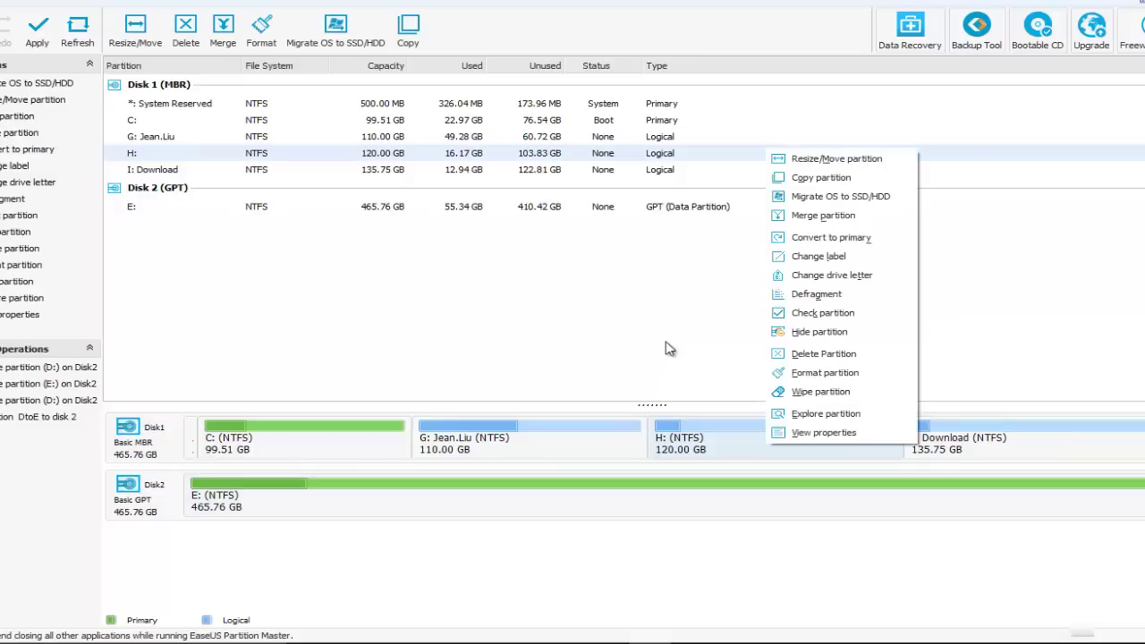
{"action": "key", "text": "Up"}
{"action": "key", "text": "Up"}
{"action": "key", "text": "Up"}
{"action": "key", "text": "Up"}
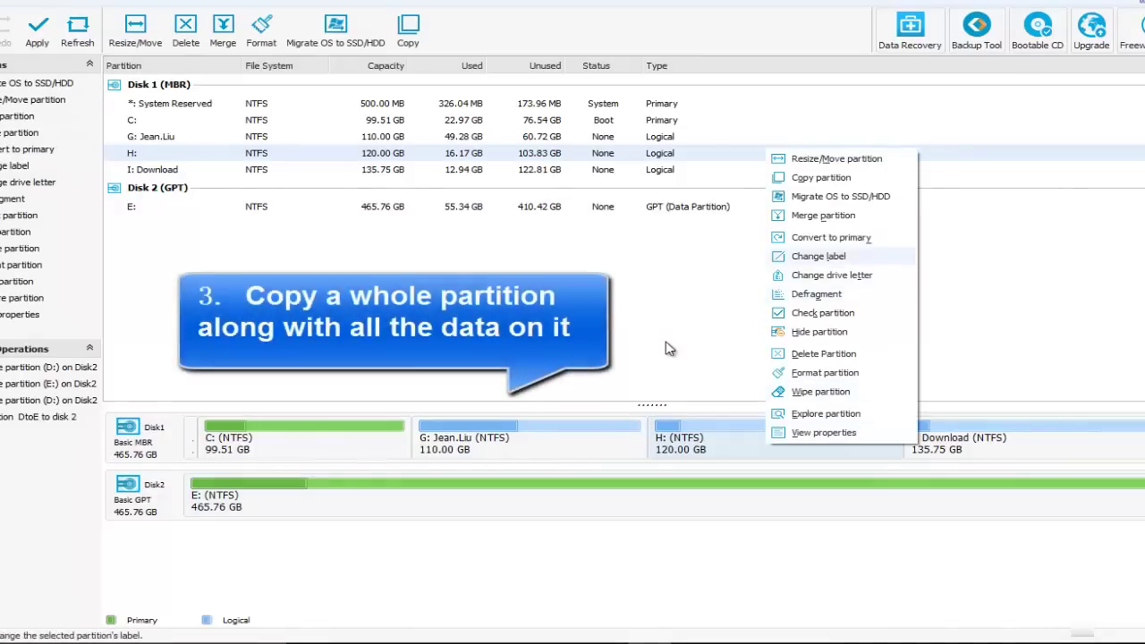
{"action": "key", "text": "Up"}
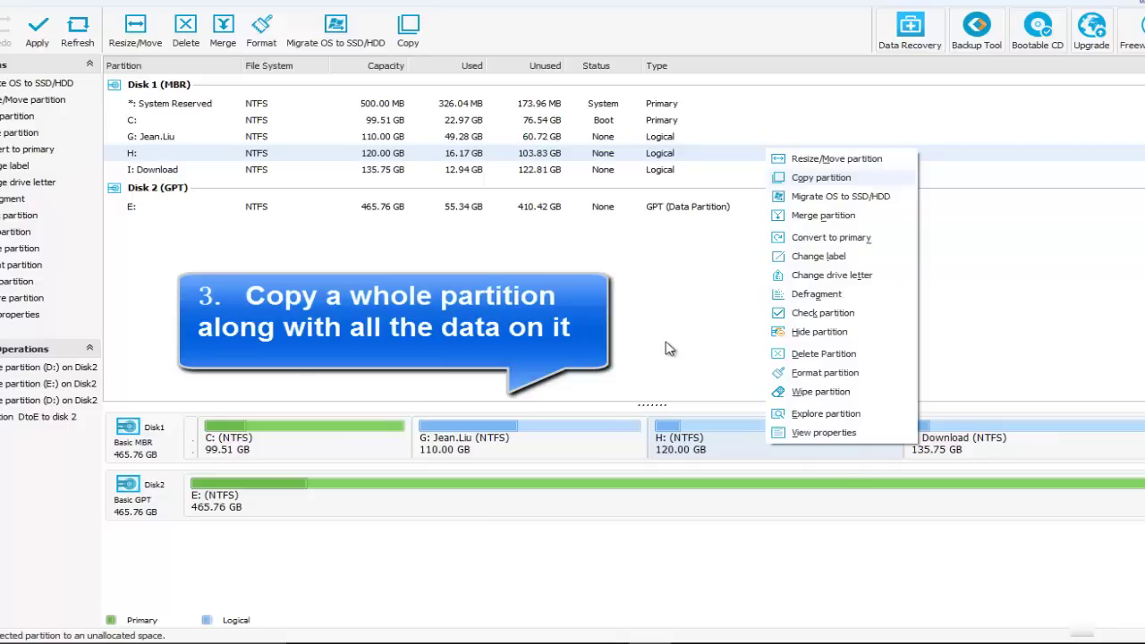
{"action": "key", "text": "Return"}
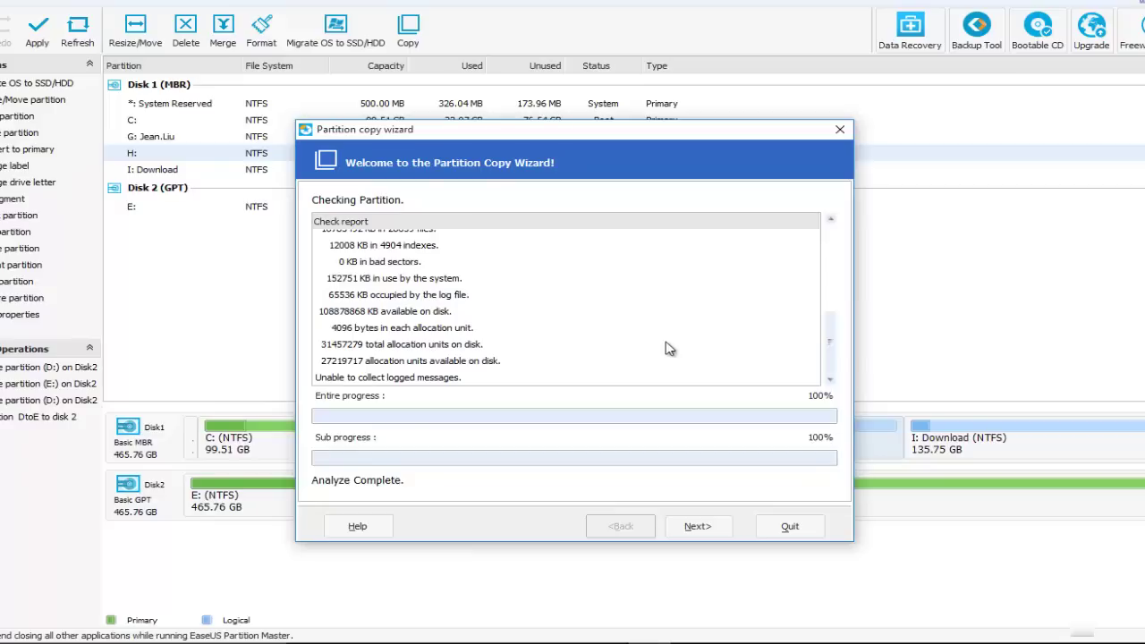
{"action": "key", "text": "Return"}
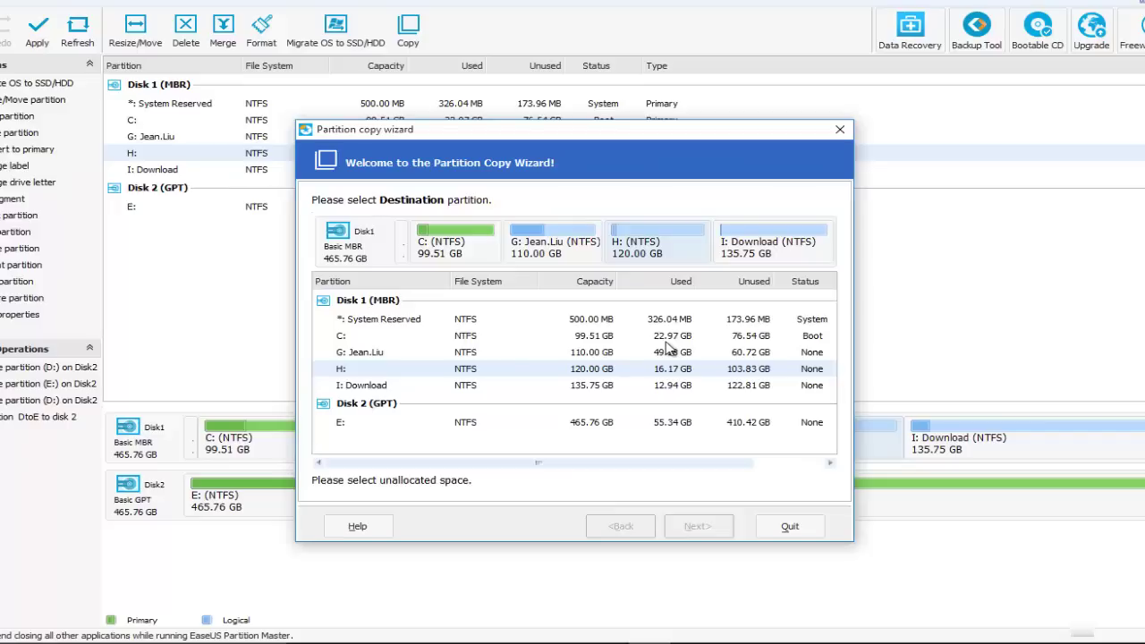
{"action": "key", "text": "Down"}
{"action": "key", "text": "Down"}
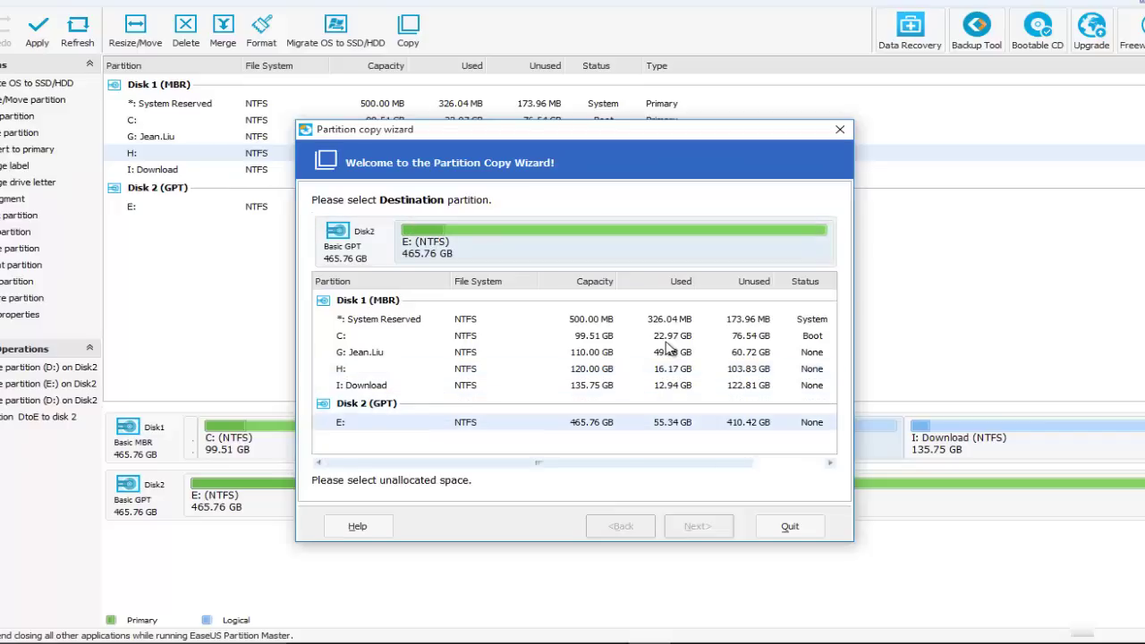
{"action": "key", "text": "Escape"}
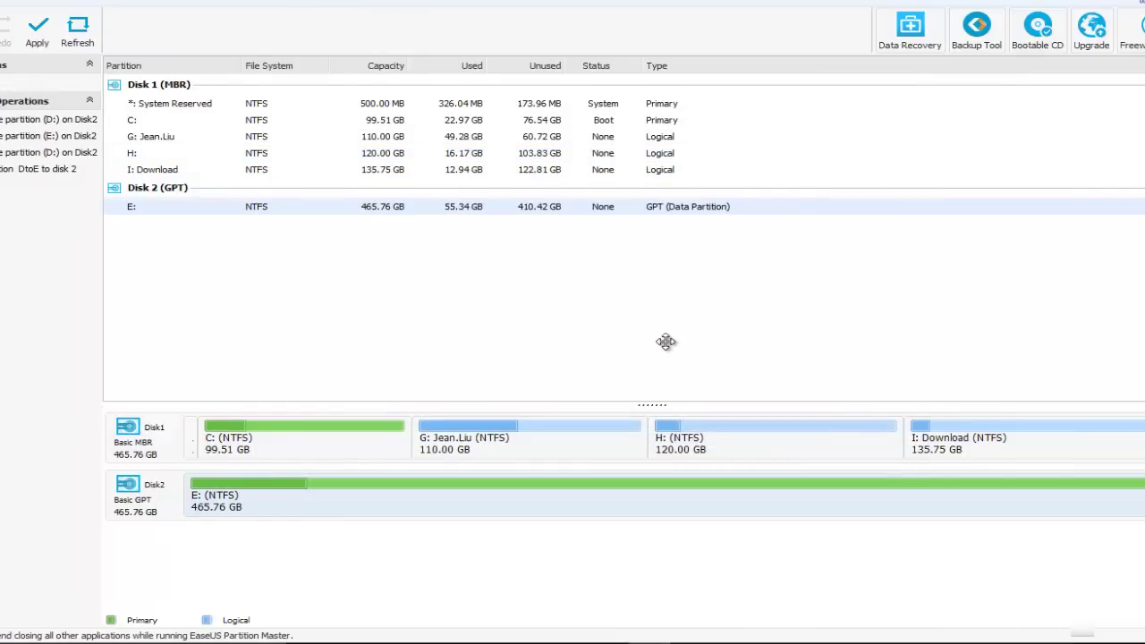
Undo the merge of D: and E: on Disk 2, and shrink partition E: to 77.17 GB.
{"action": "key", "text": "ctrl+z"}
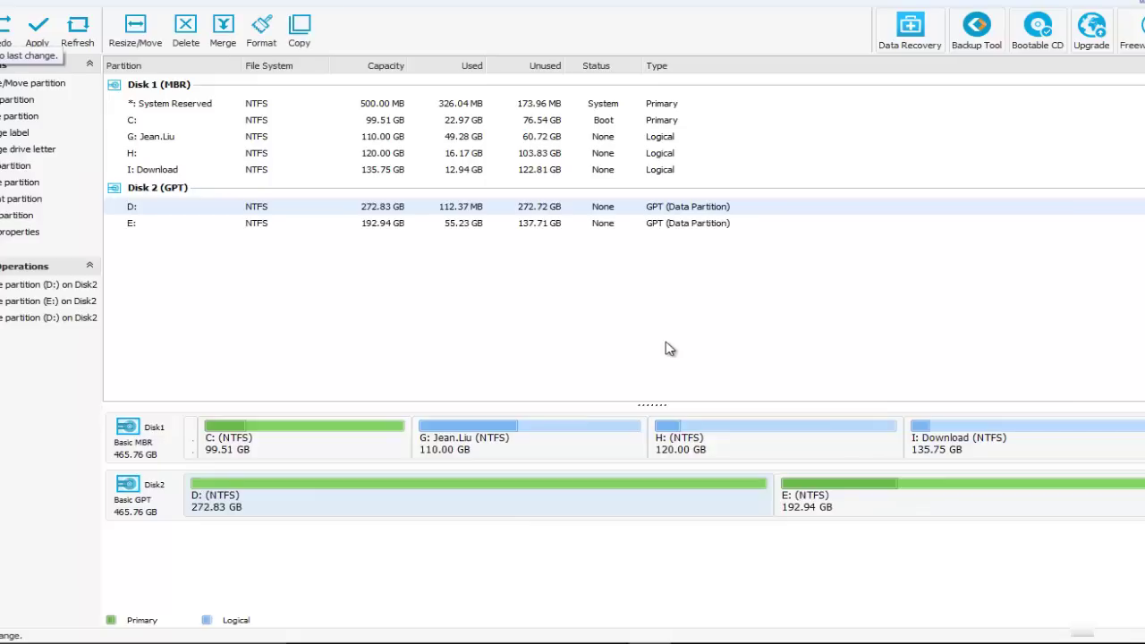
{"action": "key", "text": "Down"}
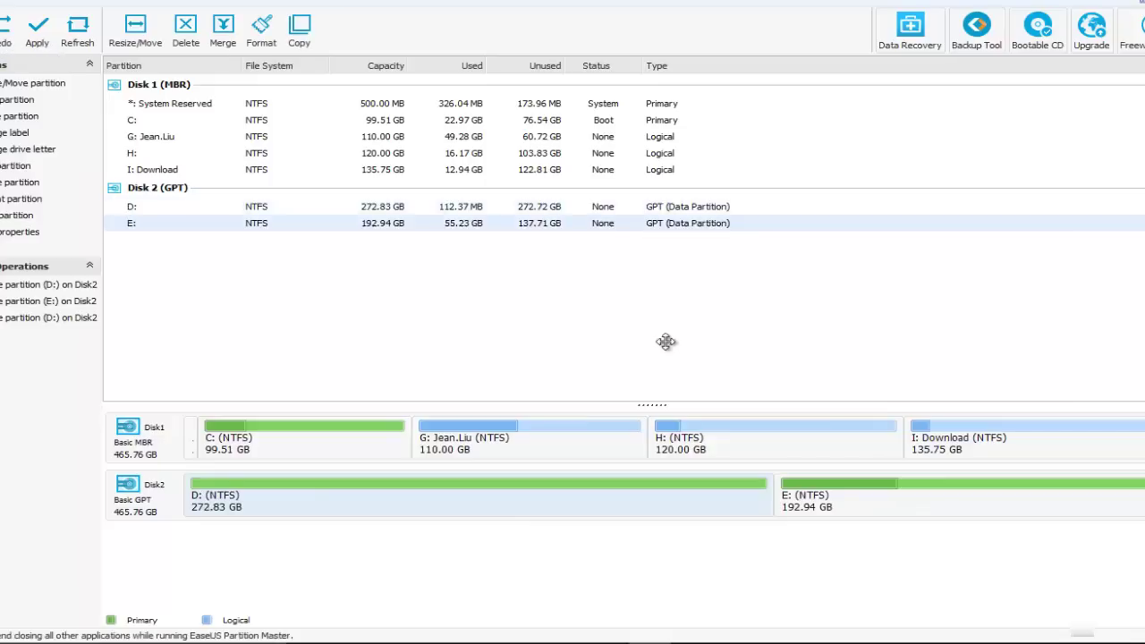
{"action": "key", "text": "ctrl+y"}
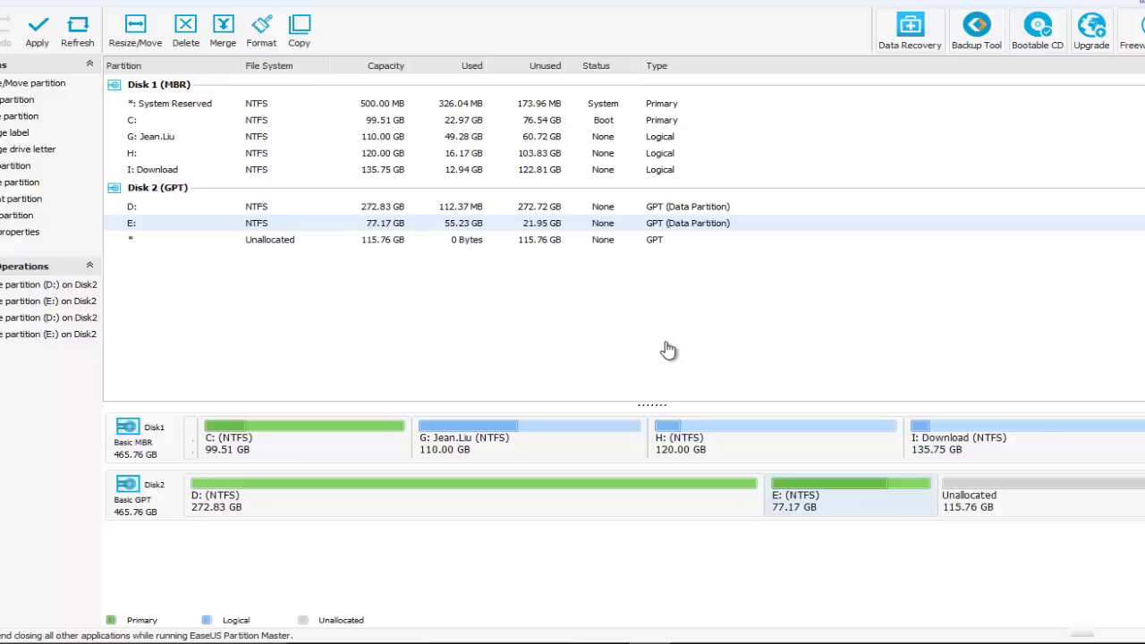
Copy partition H: into the unallocated space on Disk 2, with drive letter F: and the label copy of H.
{"action": "right_click", "coordinate": [775, 430]}
{"action": "left_click", "coordinate": [837, 163]}
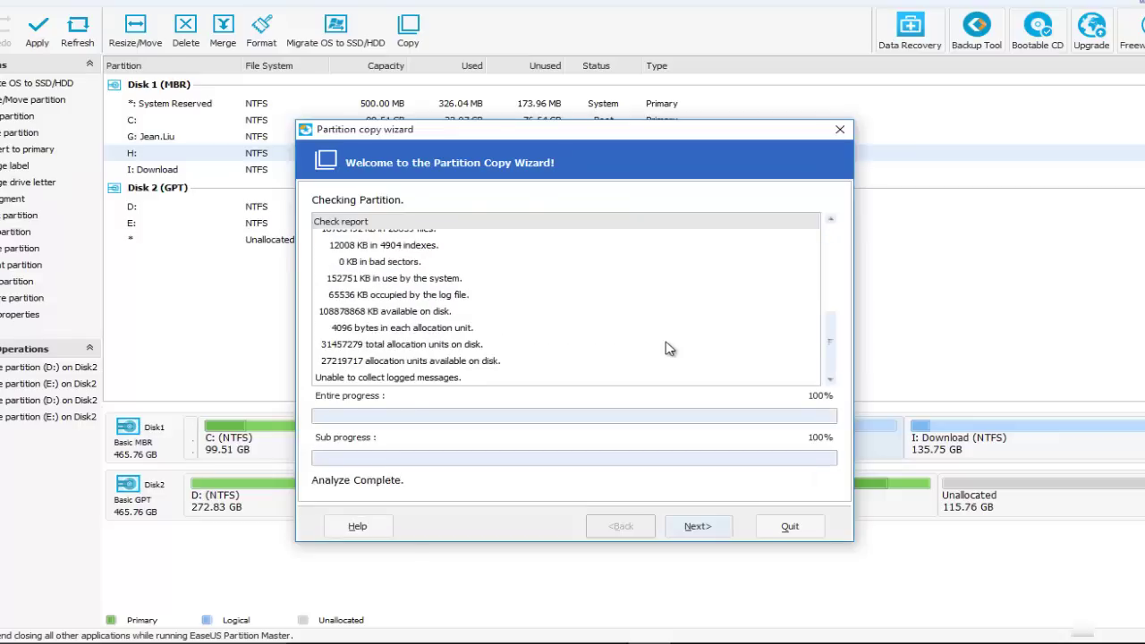
{"action": "key", "text": "Return"}
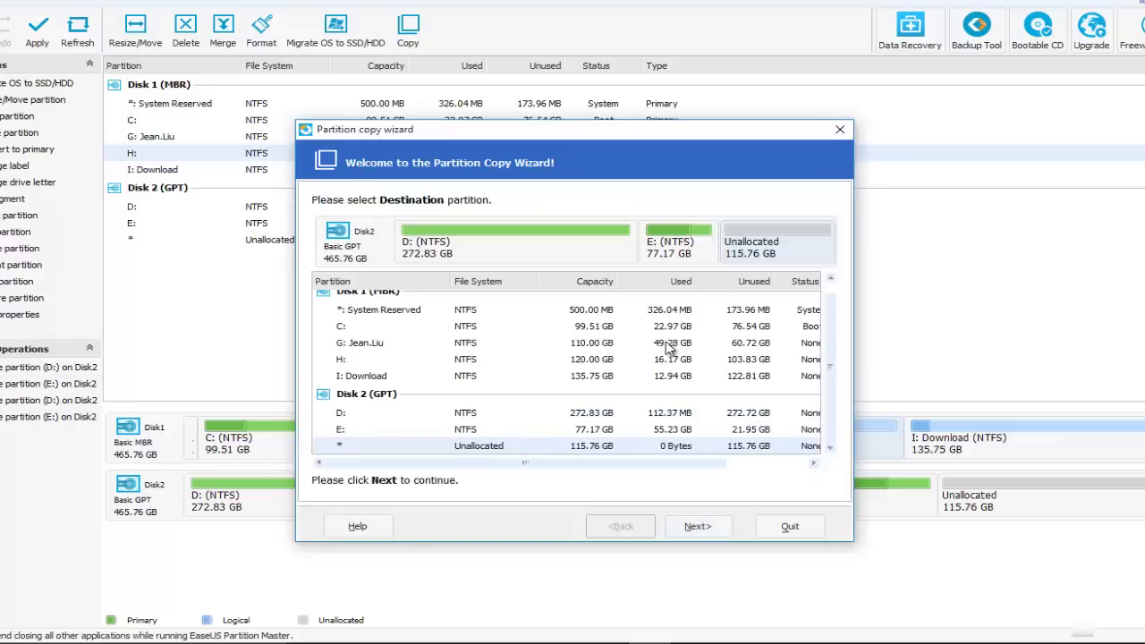
{"action": "key", "text": "Return"}
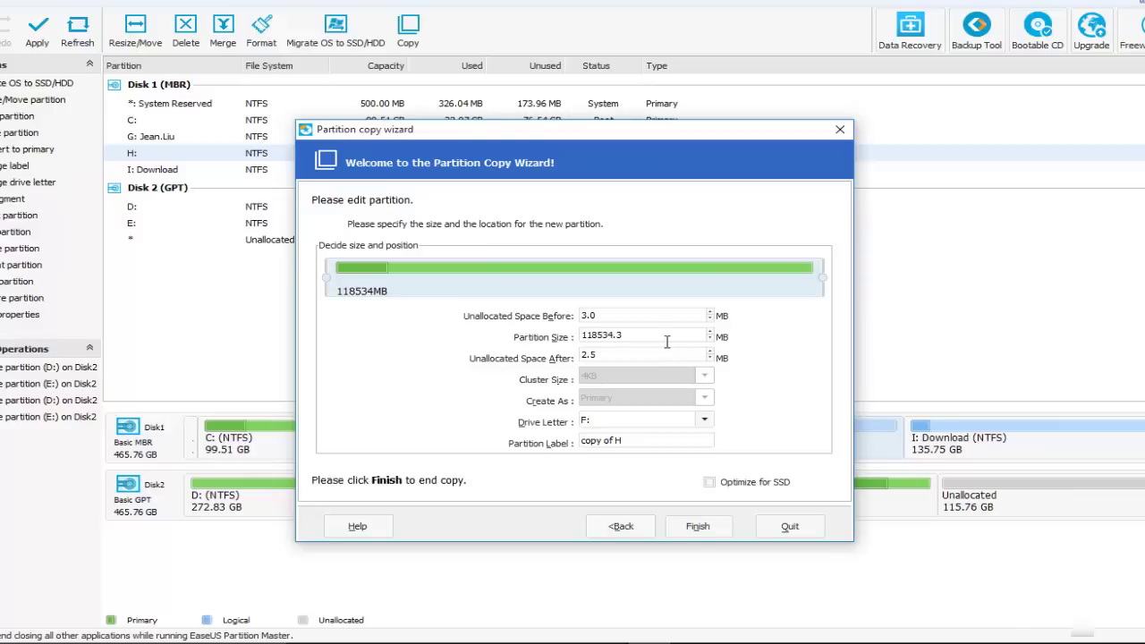
{"action": "key", "text": "shift+Left"}
{"action": "key", "text": "shift+Left"}
{"action": "key", "text": "shift+Left"}
{"action": "key", "text": "shift+Left"}
{"action": "key", "text": "shift+Left"}
{"action": "key", "text": "Return"}
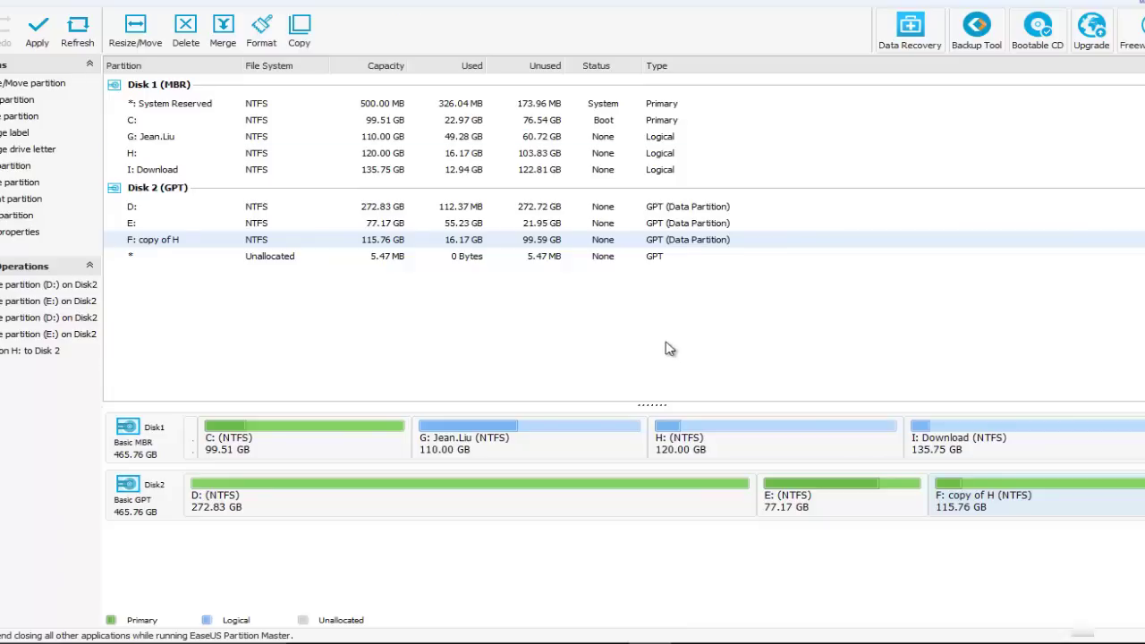
Examine the operations available for partition H: on Disk 1, such as hiding, deleting, formatting and wiping.
{"action": "right_click", "coordinate": [808, 436]}
{"action": "key", "text": "Up"}
{"action": "key", "text": "Up"}
{"action": "key", "text": "Up"}
{"action": "key", "text": "Up"}
{"action": "key", "text": "Up"}
{"action": "key", "text": "Up"}
{"action": "key", "text": "Up"}
{"action": "key", "text": "Up"}
{"action": "key", "text": "Up"}
{"action": "key", "text": "Up"}
{"action": "key", "text": "Up"}
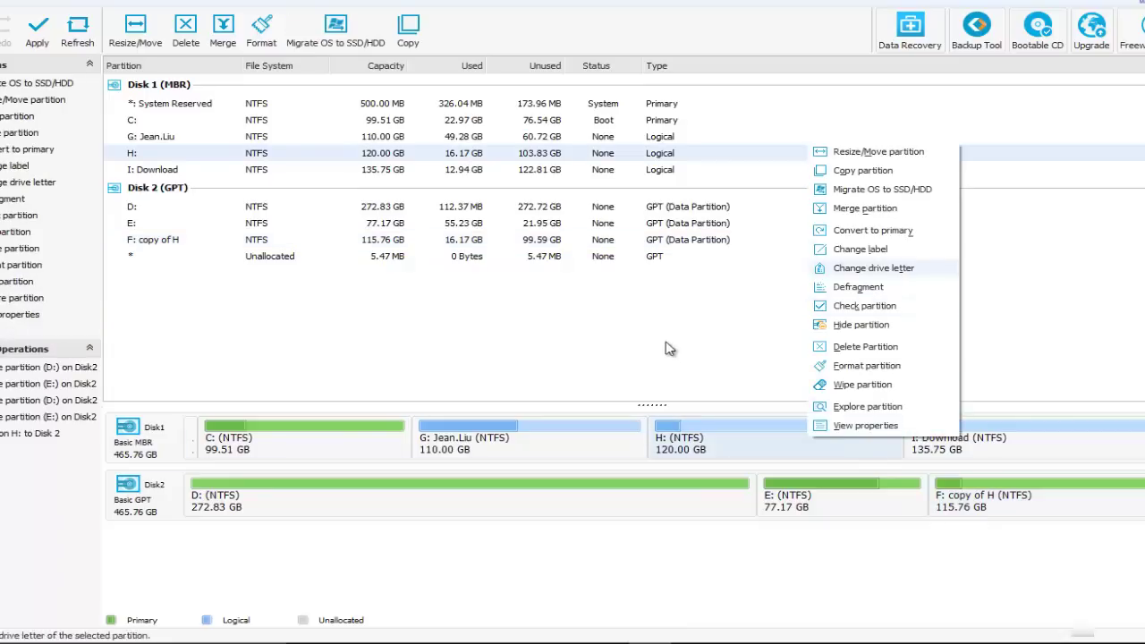
{"action": "key", "text": "Down"}
{"action": "key", "text": "Down"}
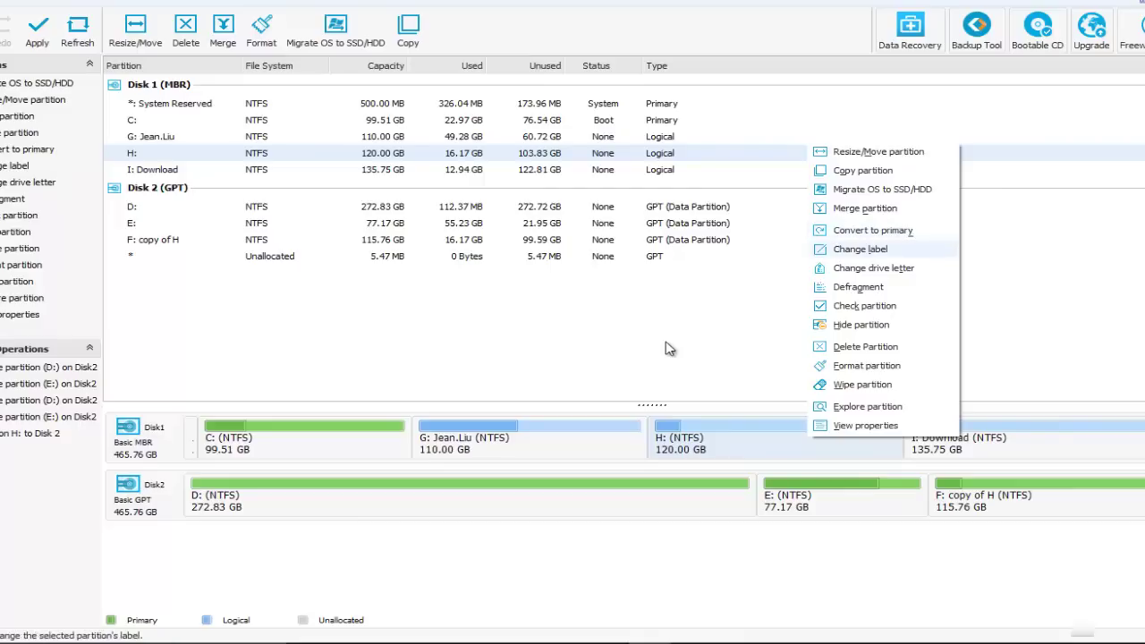
{"action": "key", "text": "Down"}
{"action": "key", "text": "Down"}
{"action": "key", "text": "Down"}
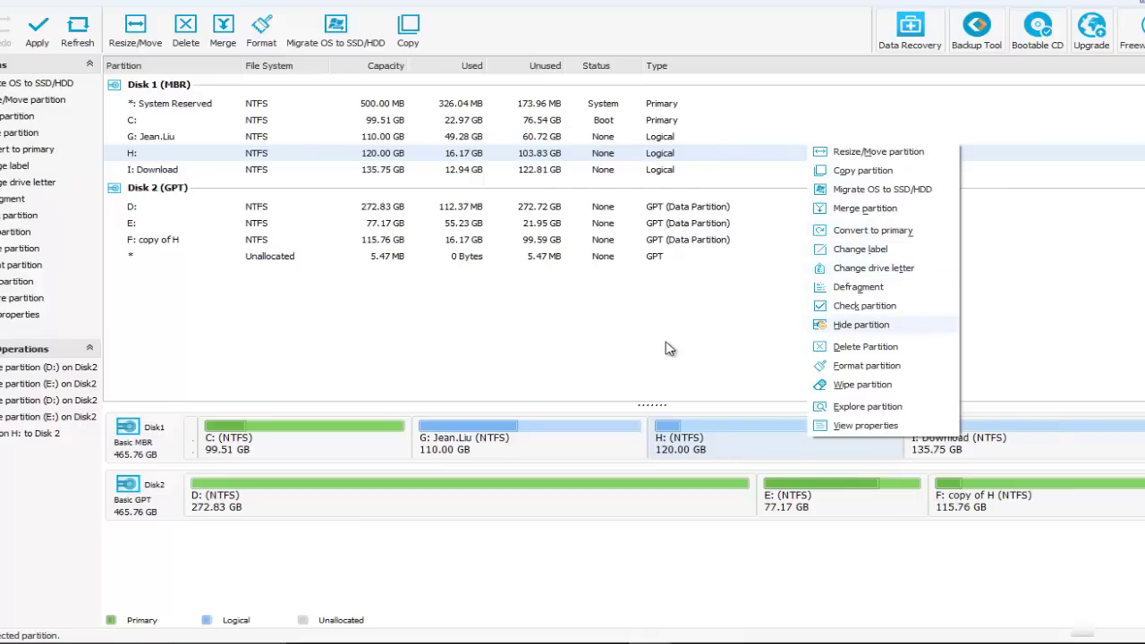
{"action": "key", "text": "Down"}
{"action": "key", "text": "Down"}
{"action": "key", "text": "Up"}
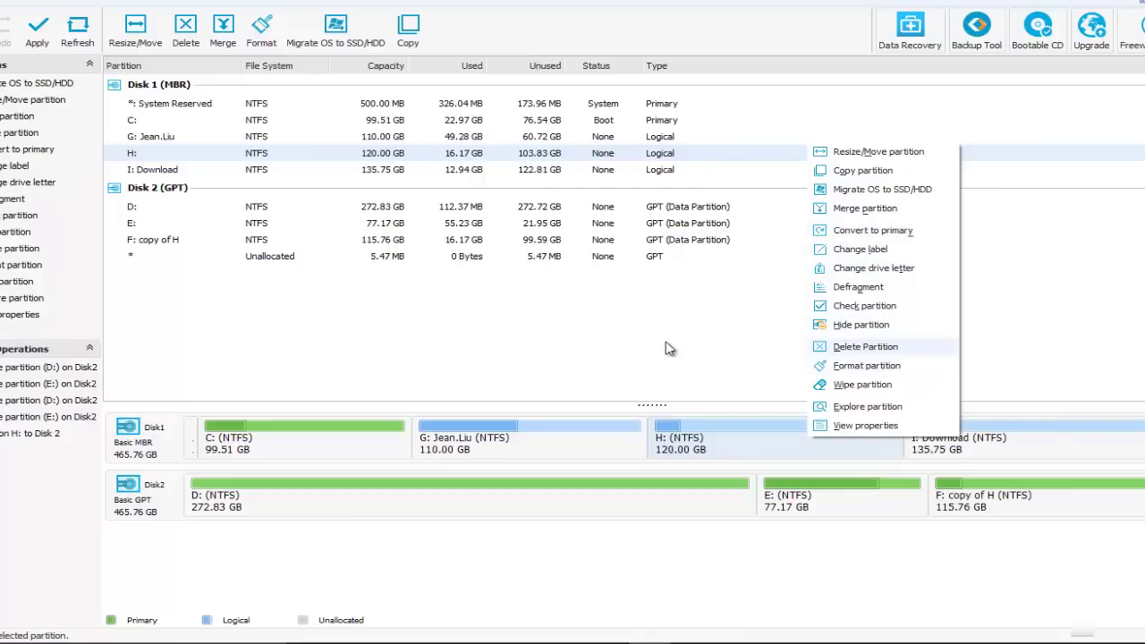
{"action": "key", "text": "Down"}
{"action": "key", "text": "Down"}
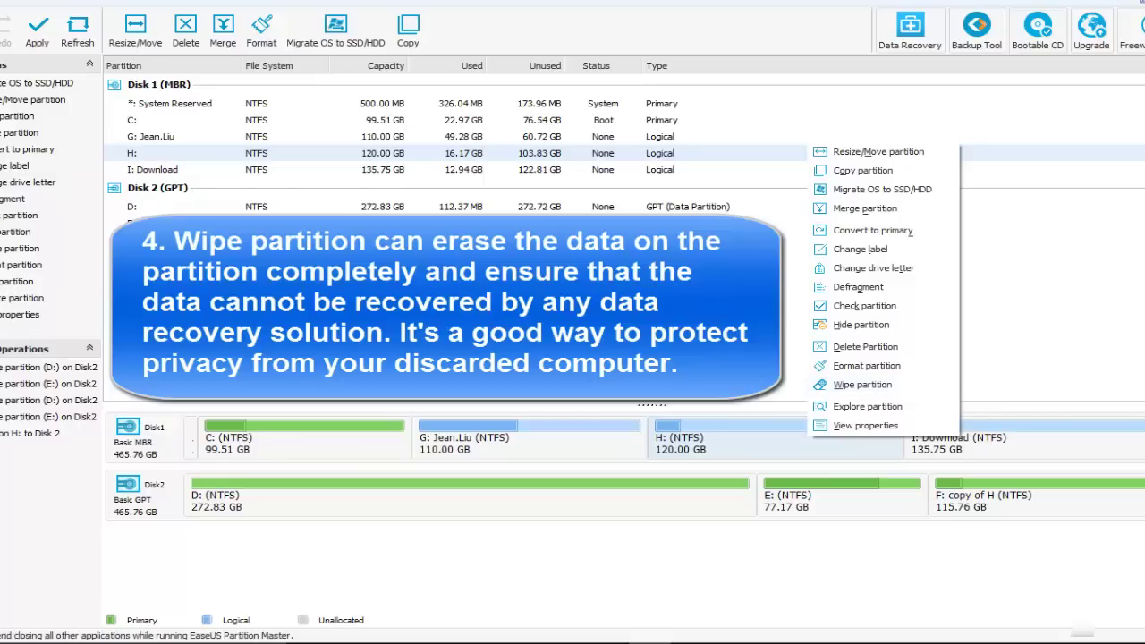
Try to migrate the operating system with Disk 2 as the destination disk.
{"action": "left_click", "coordinate": [669, 349]}
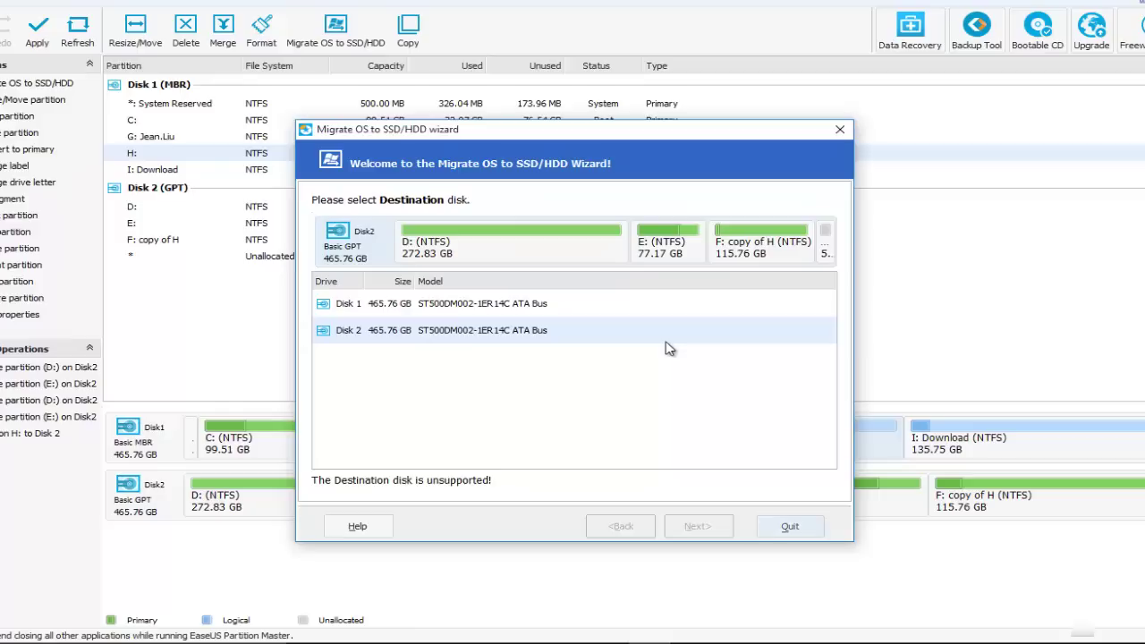
{"action": "key", "text": "Escape"}
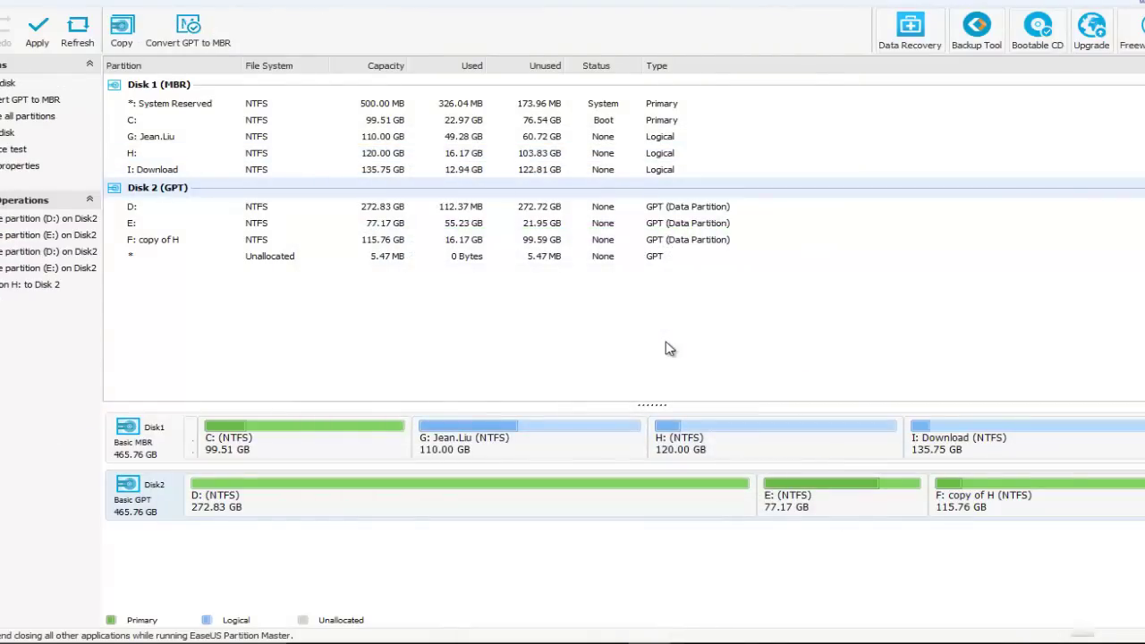
Try to convert Disk 2 from GPT to MBR while the partition operations are still pending.
{"action": "key", "text": "shift+F10"}
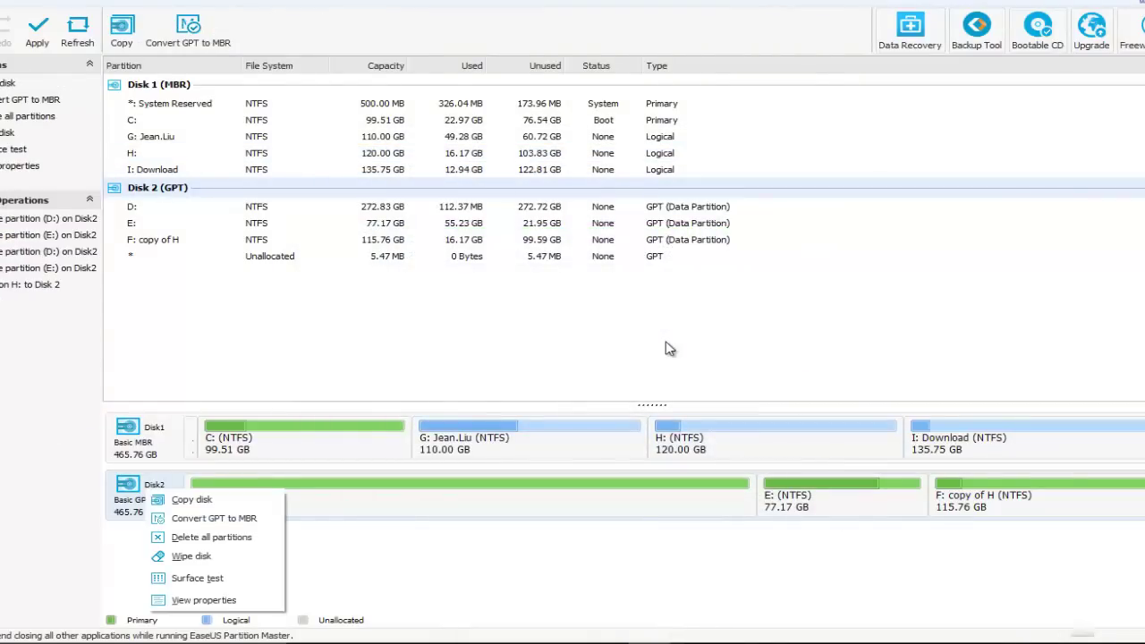
{"action": "key", "text": "Down"}
{"action": "key", "text": "Down"}
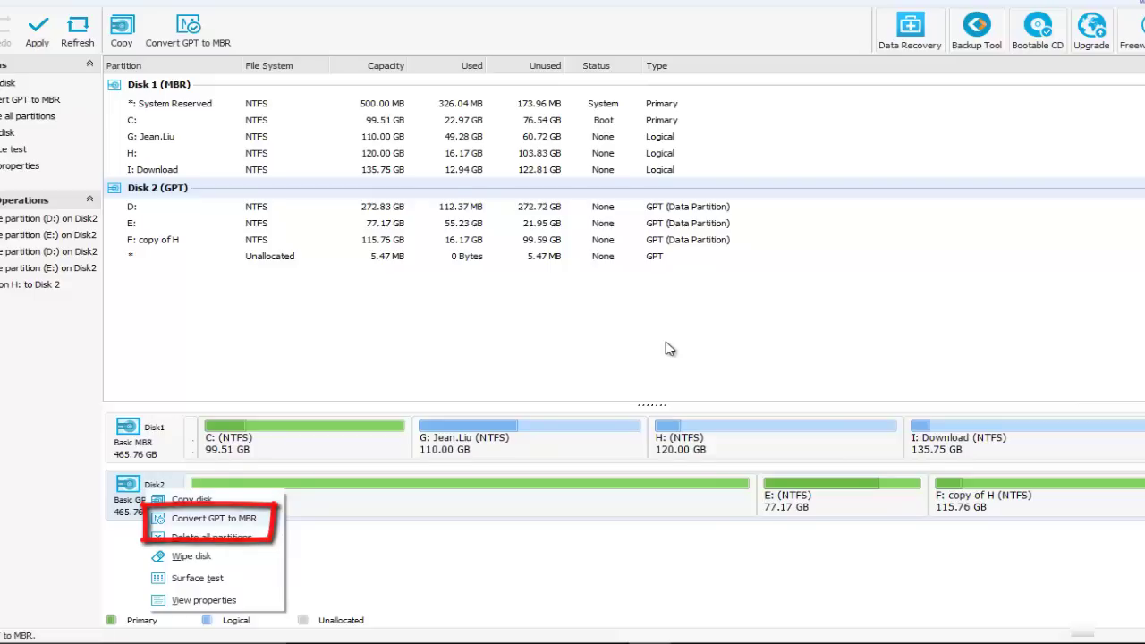
{"action": "key", "text": "Return"}
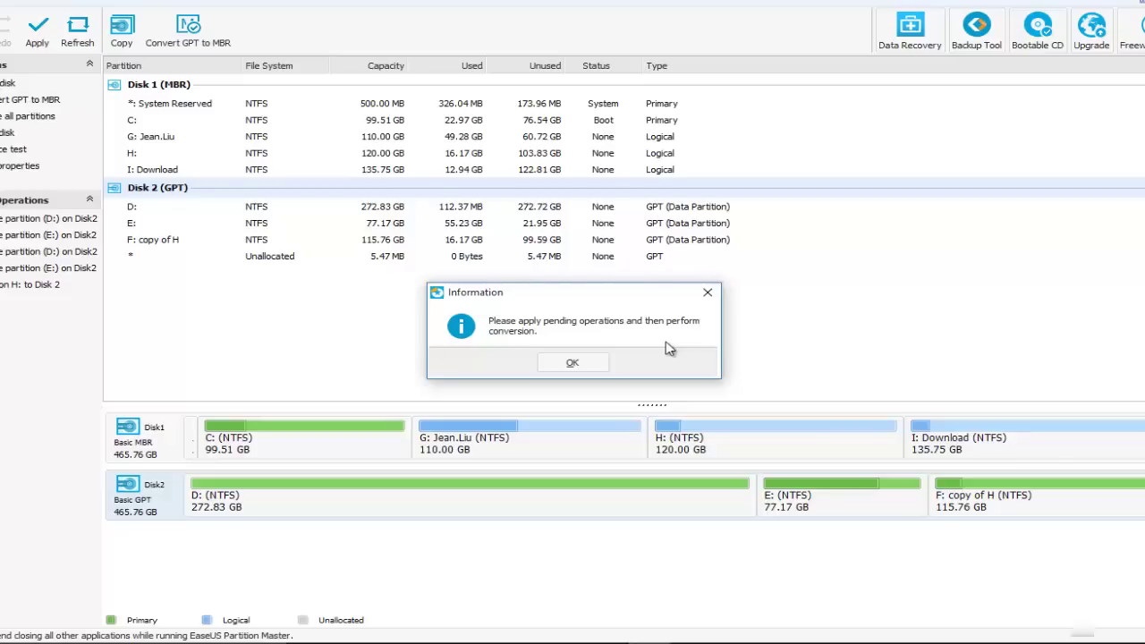
{"action": "key", "text": "Return"}
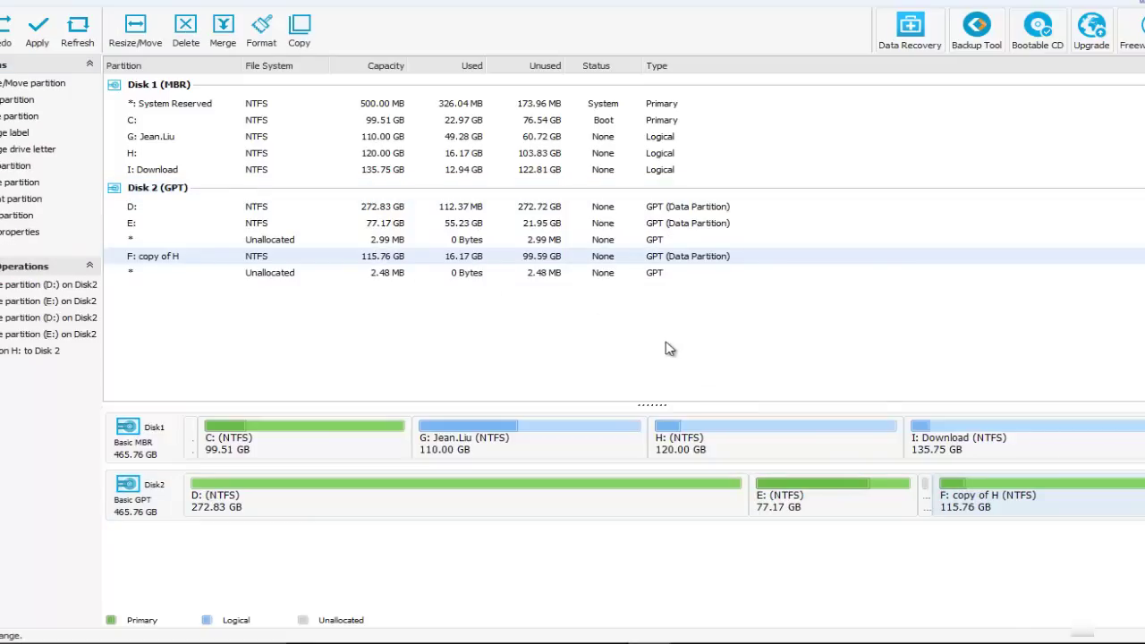
Undo all pending resize and copy operations on Disk 2.
{"action": "key", "text": "ctrl+z"}
{"action": "key", "text": "ctrl+z"}
{"action": "key", "text": "ctrl+z"}
{"action": "key", "text": "ctrl+z"}
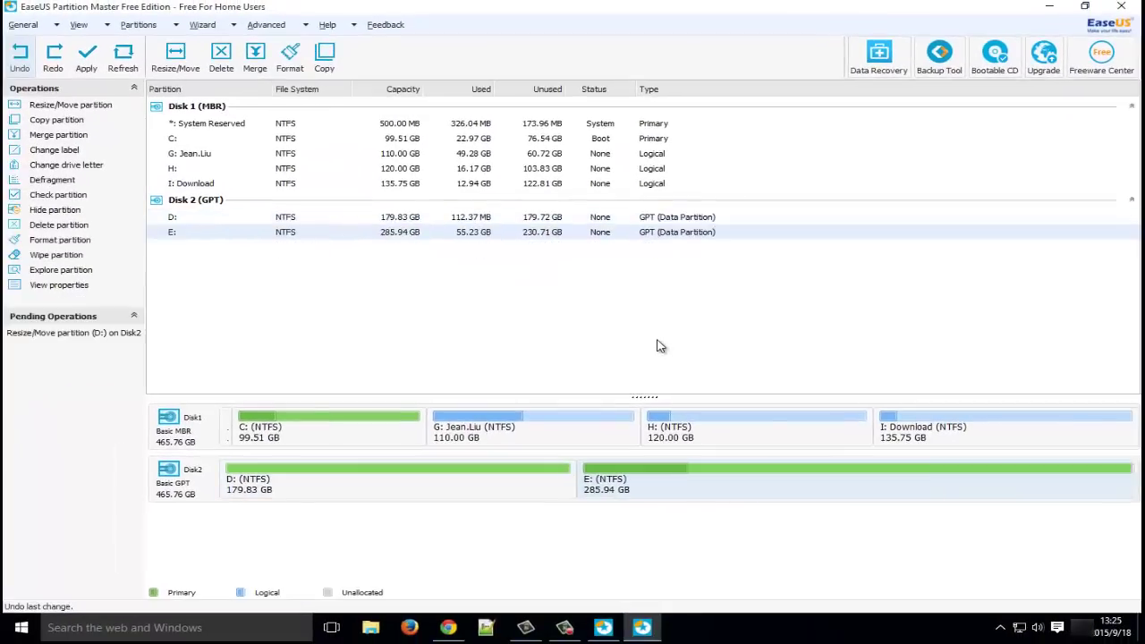
{"action": "key", "text": "ctrl+z"}
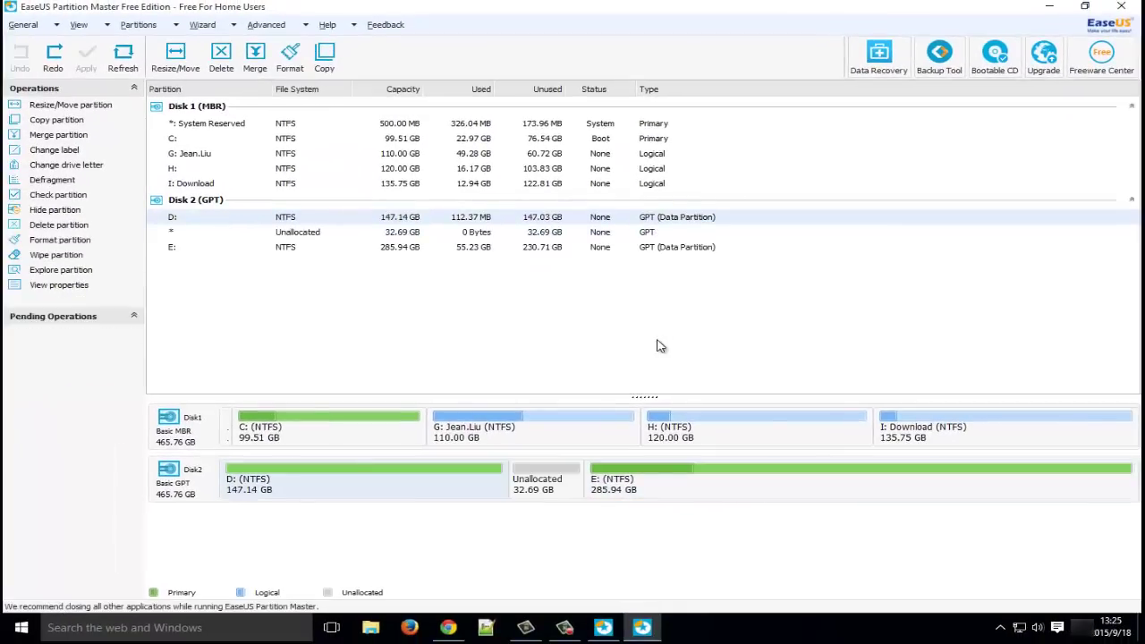
Convert Disk 2 from GPT to MBR and apply the pending change without shutting down the computer.
{"action": "key", "text": "shift+F10"}
{"action": "key", "text": "Down"}
{"action": "key", "text": "Down"}
{"action": "key", "text": "Return"}
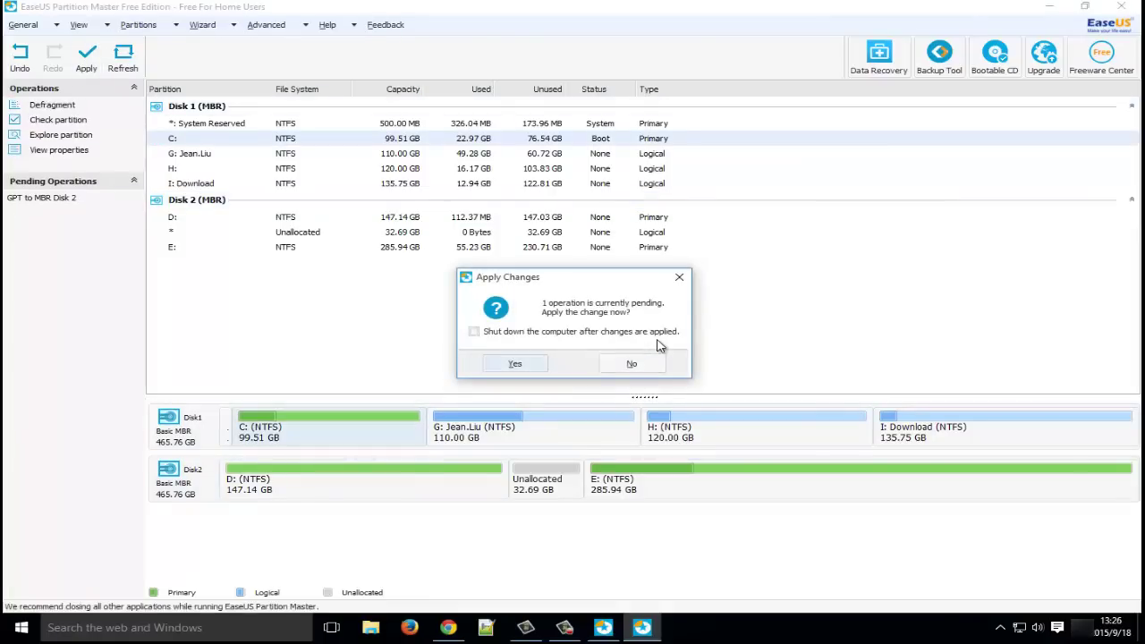
{"action": "key", "text": "Return"}
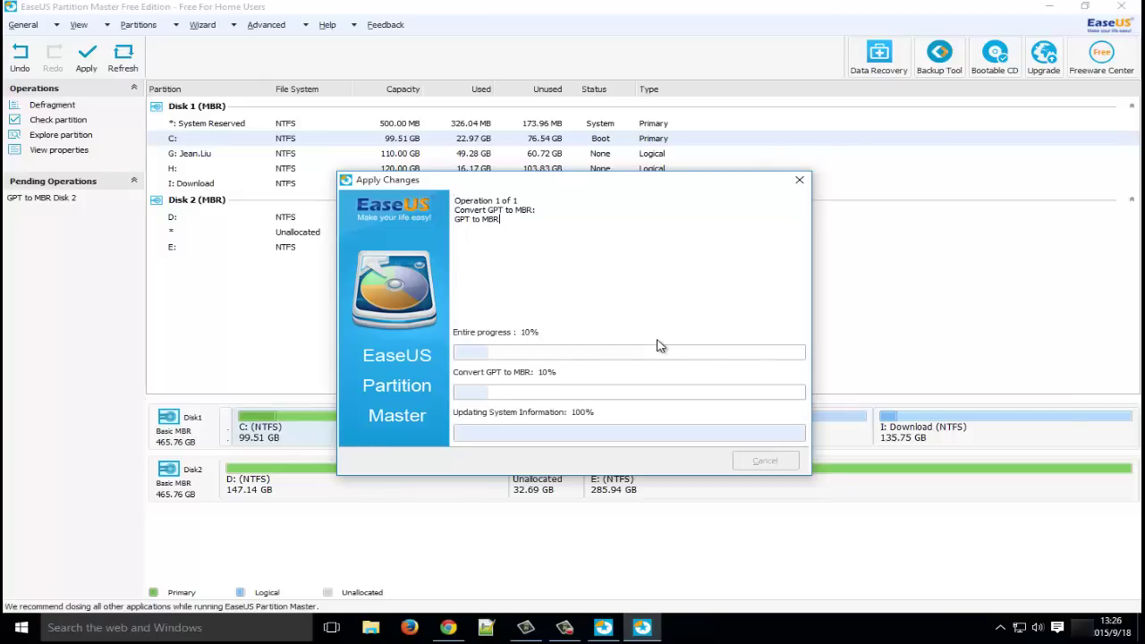
{"action": "key", "text": "Return"}
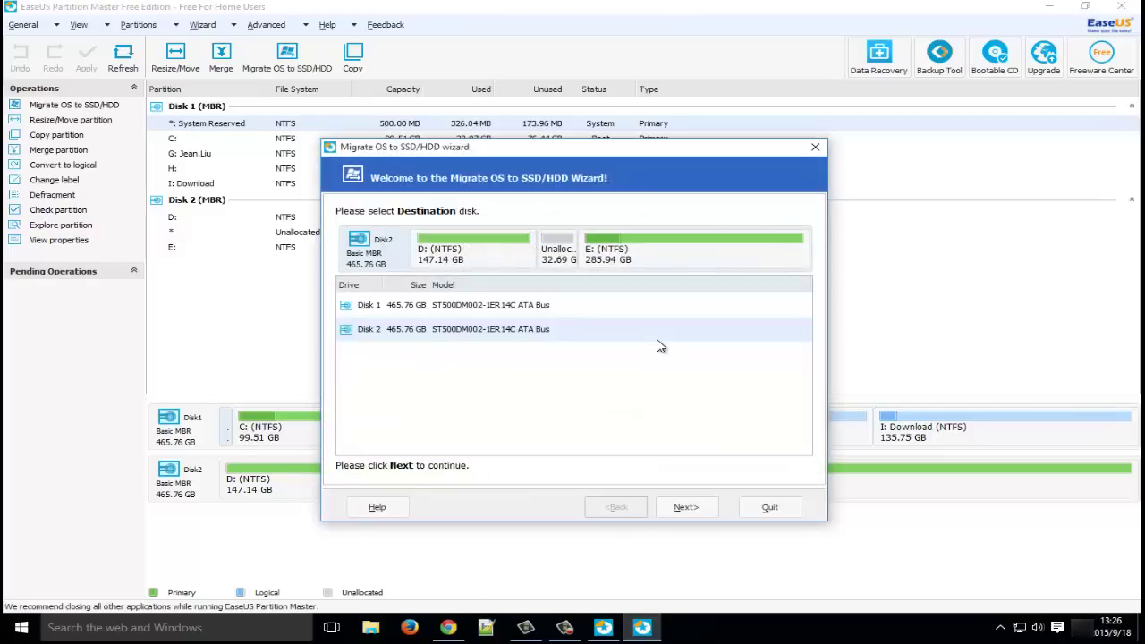
Queue an OS migration from Disk 1 to Disk 2, allowing the existing partitions on the destination disk to be deleted.
{"action": "key", "text": "Return"}
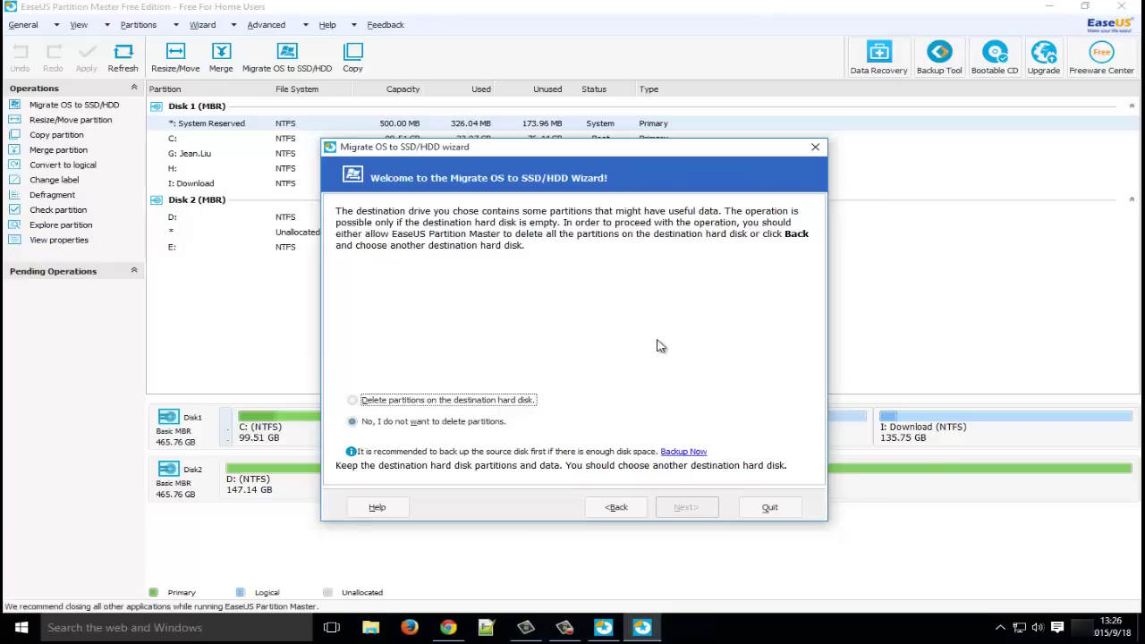
{"action": "key", "text": "space"}
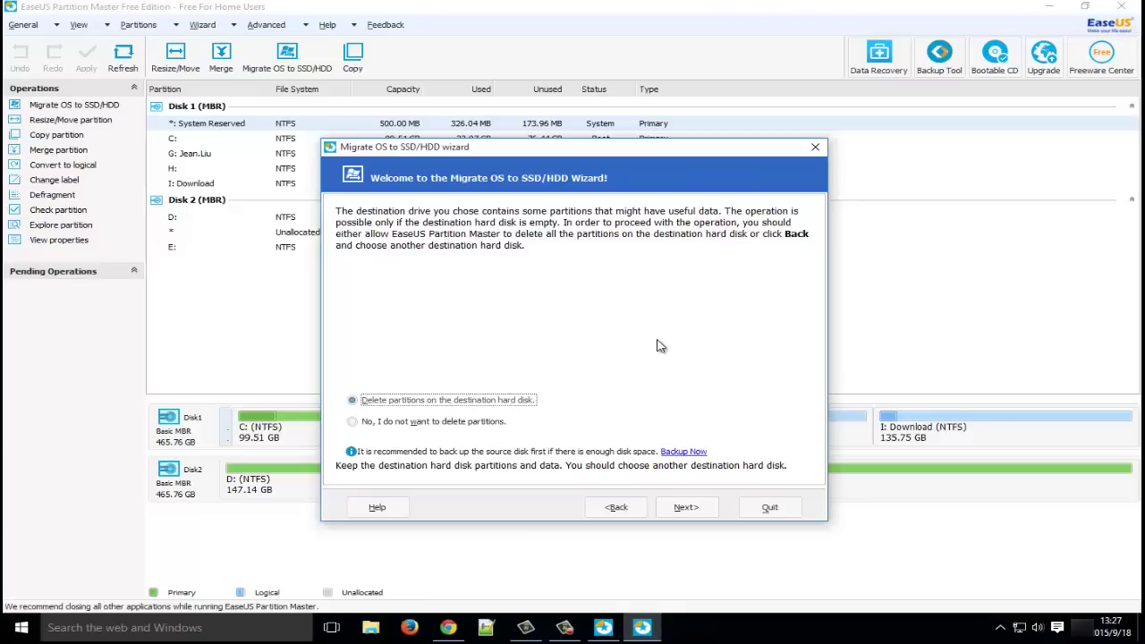
{"action": "key", "text": "Return"}
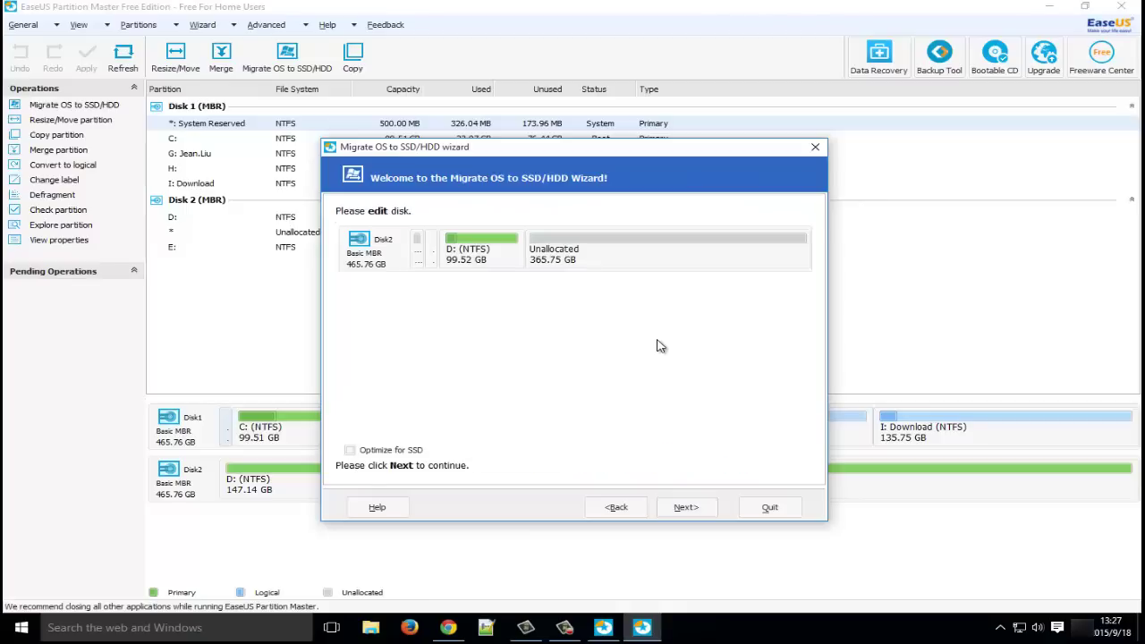
{"action": "key", "text": "space"}
{"action": "key", "text": "Return"}
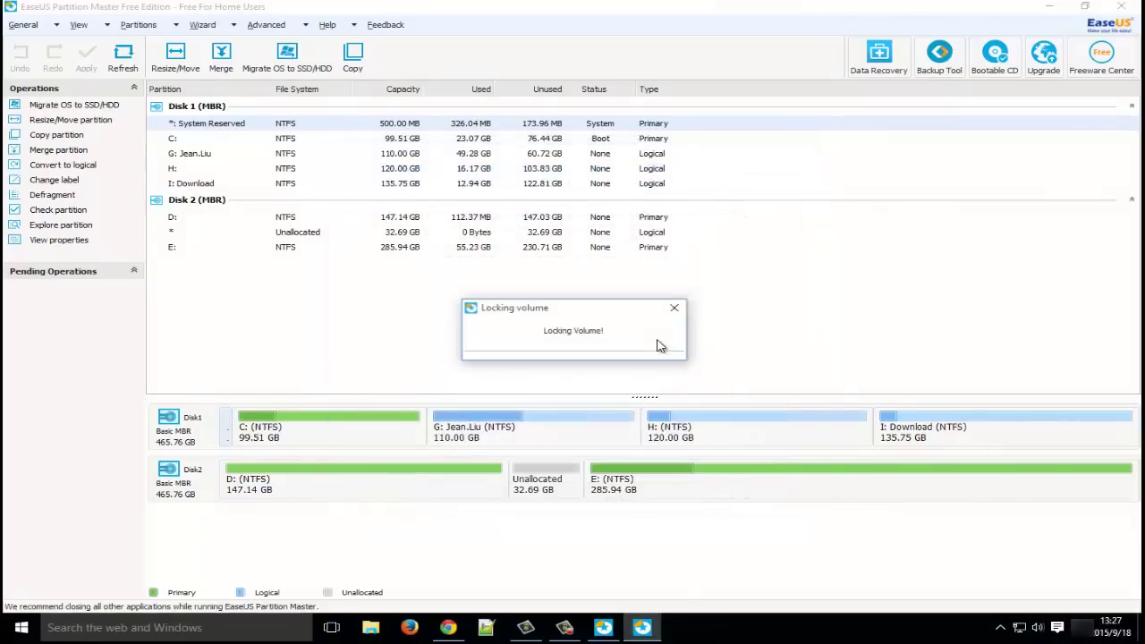
{"action": "key", "text": "Return"}
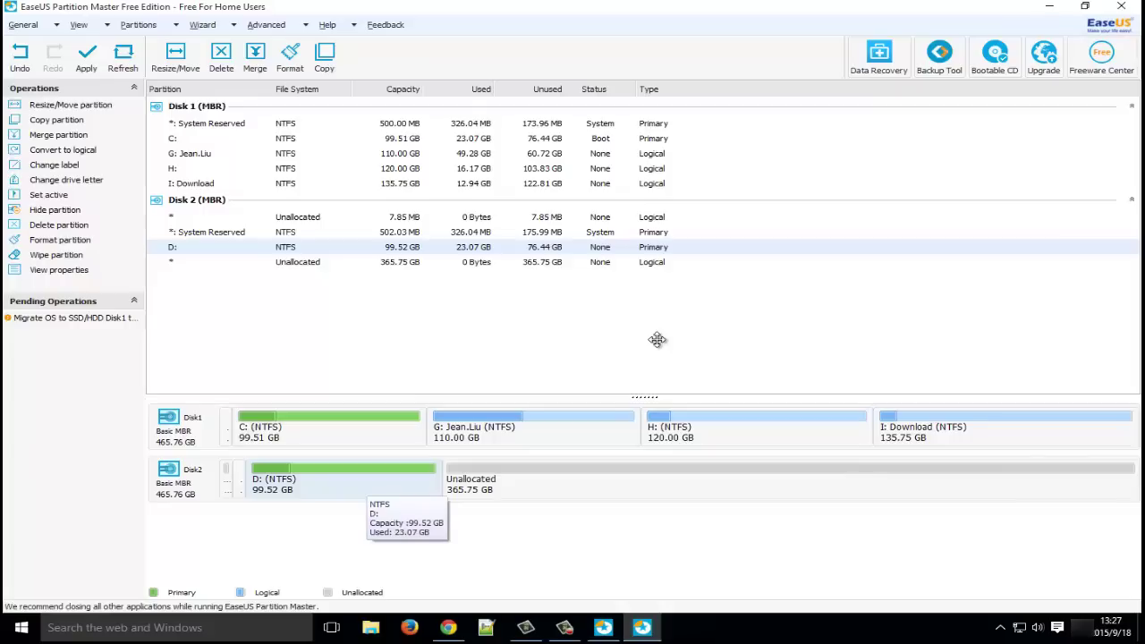
Inspect the partitions planned on Disk 2: the small unallocated space, System Reserved and D:.
{"action": "left_click", "coordinate": [227, 478]}
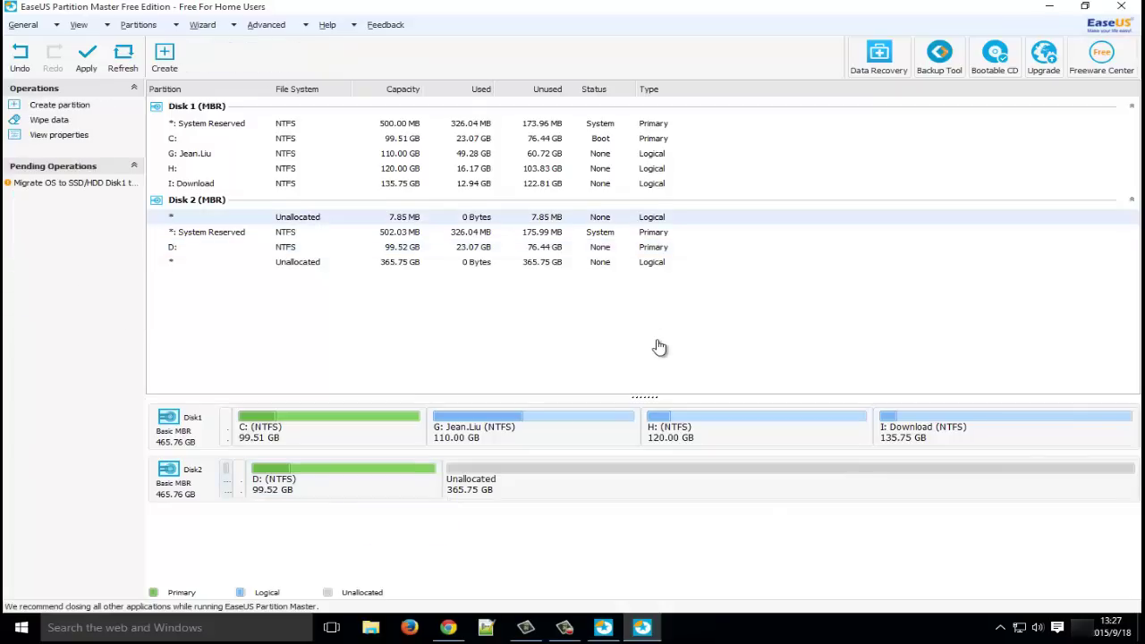
{"action": "key", "text": "Down"}
{"action": "key", "text": "Down"}
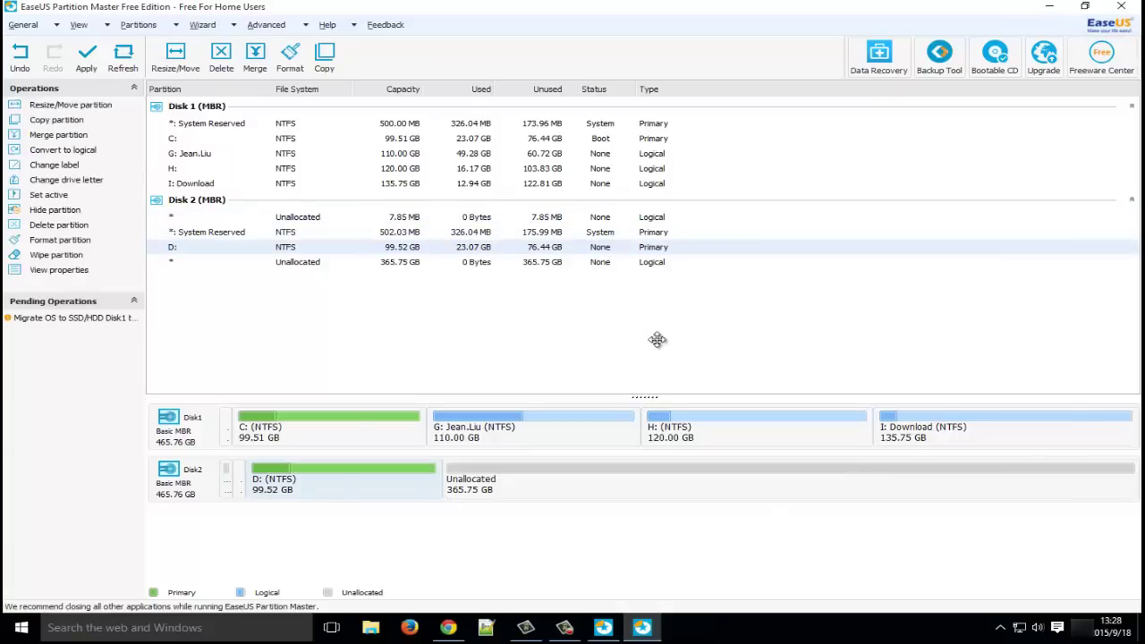
{"action": "left_click", "coordinate": [657, 339]}
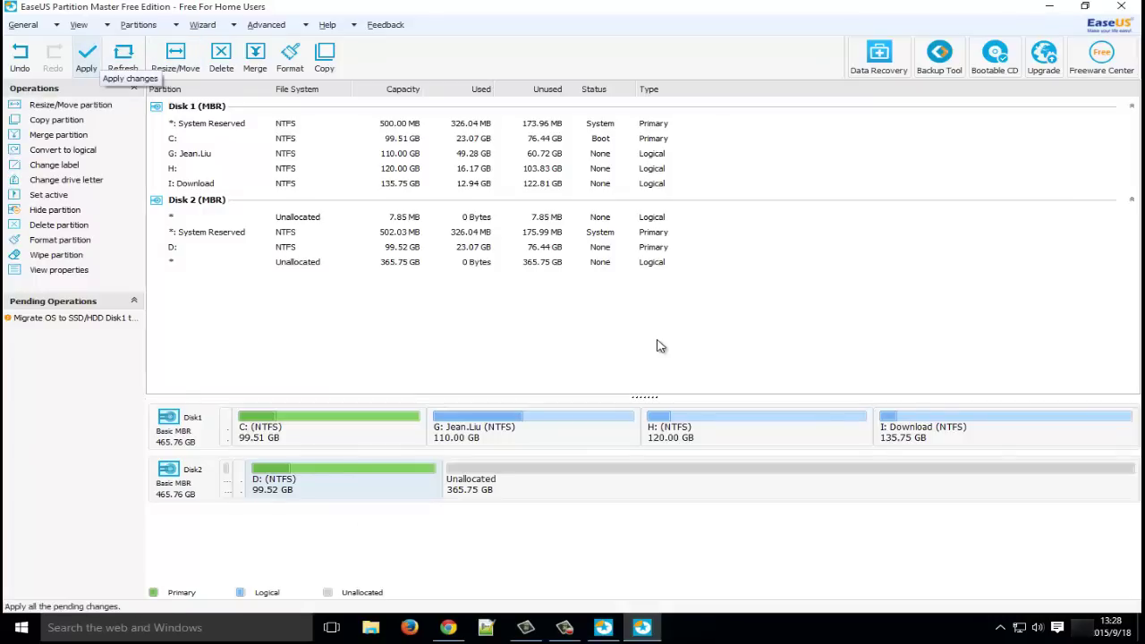
{"action": "key", "text": "Up"}
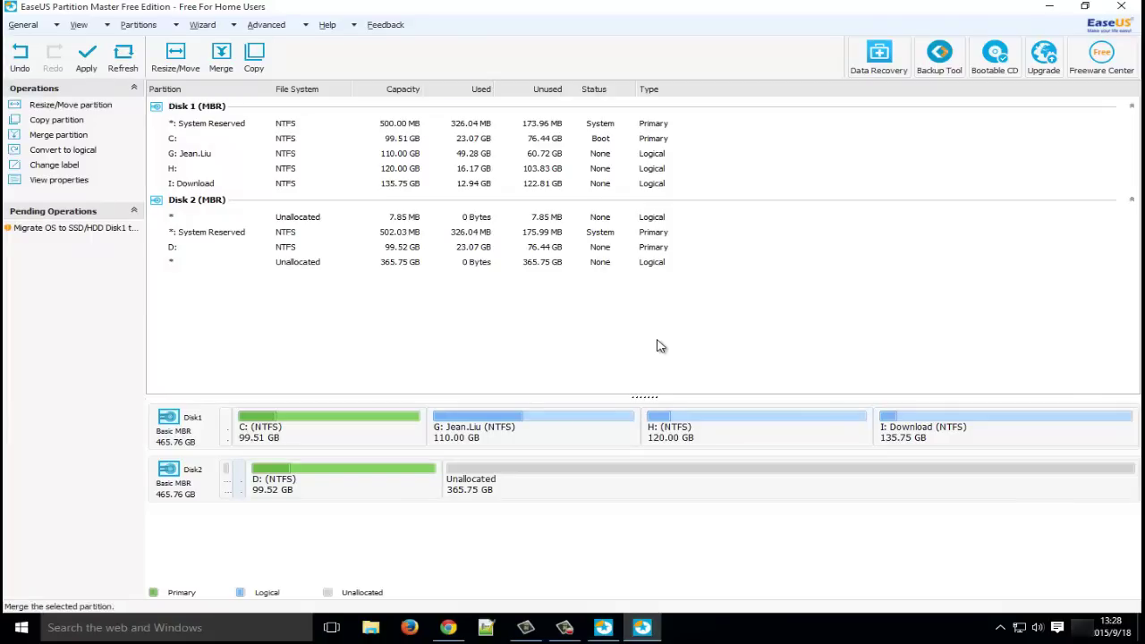
{"action": "key", "text": "alt+w"}
{"action": "key", "text": "Down"}
{"action": "key", "text": "Down"}
{"action": "key", "text": "Down"}
{"action": "key", "text": "Right"}
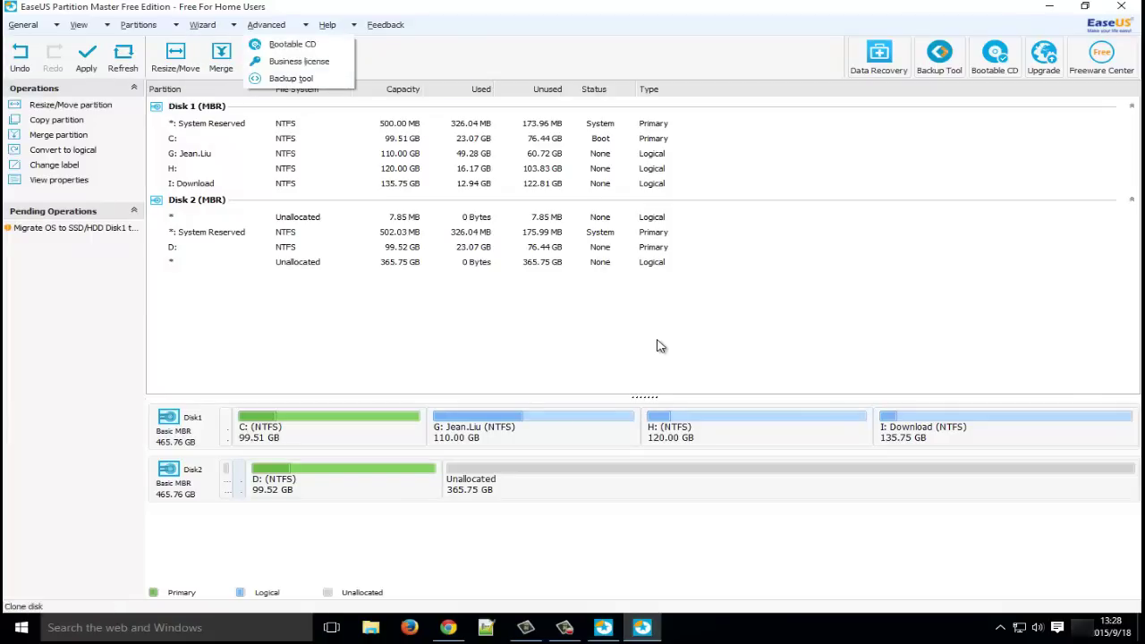
{"action": "key", "text": "Down"}
{"action": "key", "text": "Down"}
{"action": "key", "text": "Down"}
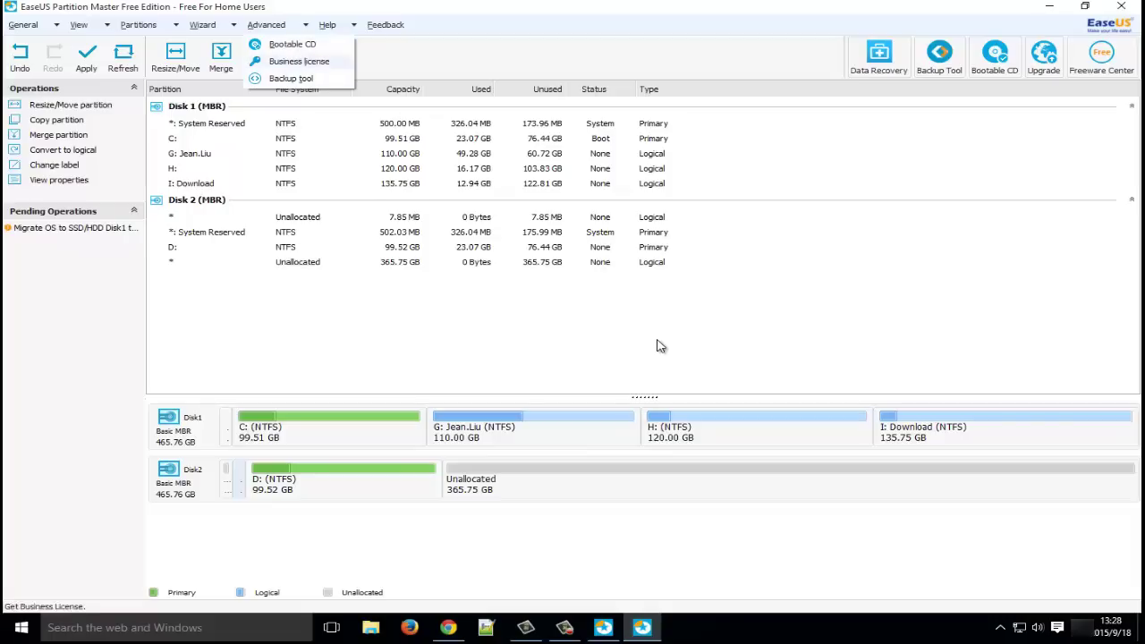
{"action": "key", "text": "Return"}
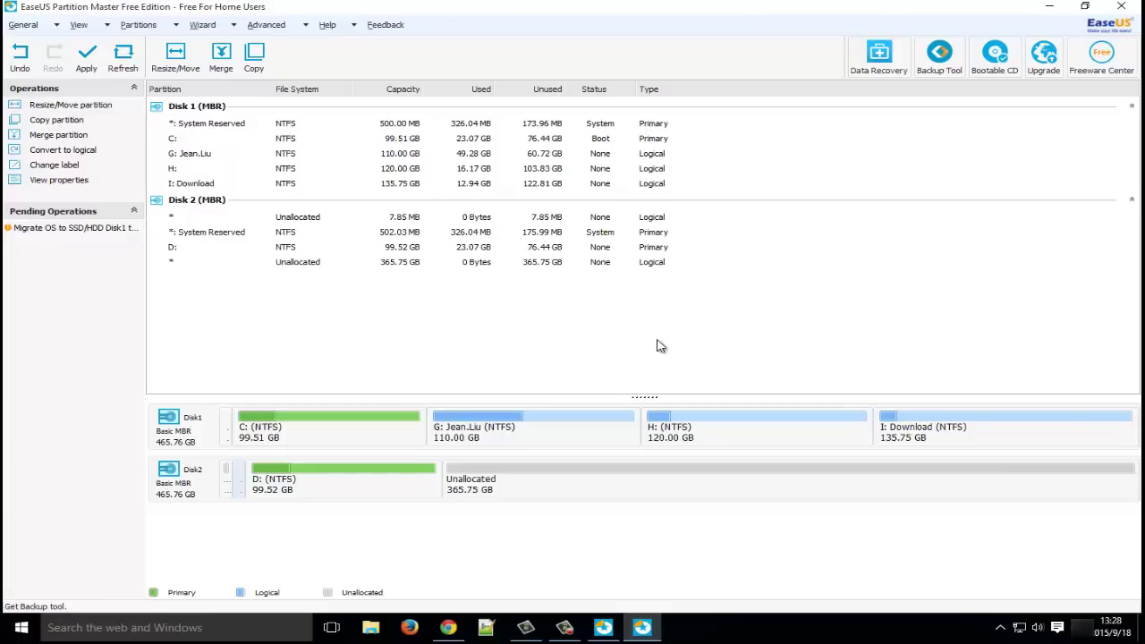
Exit the partition manager's main window without applying the pending OS migration.
{"action": "key", "text": "Down"}
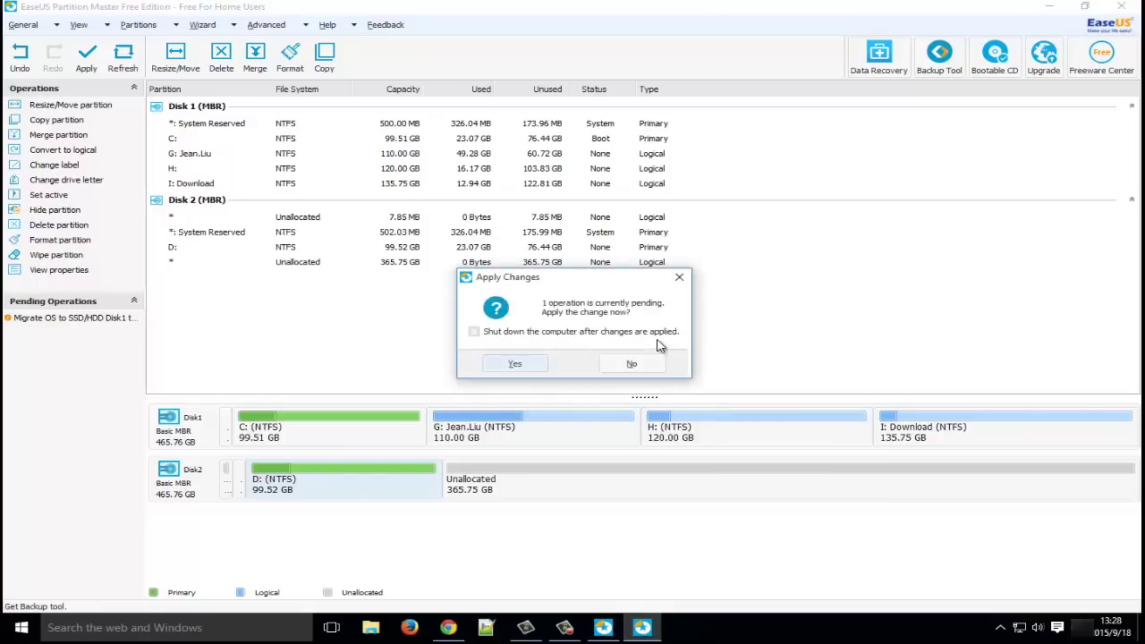
{"action": "left_click", "coordinate": [631, 363]}
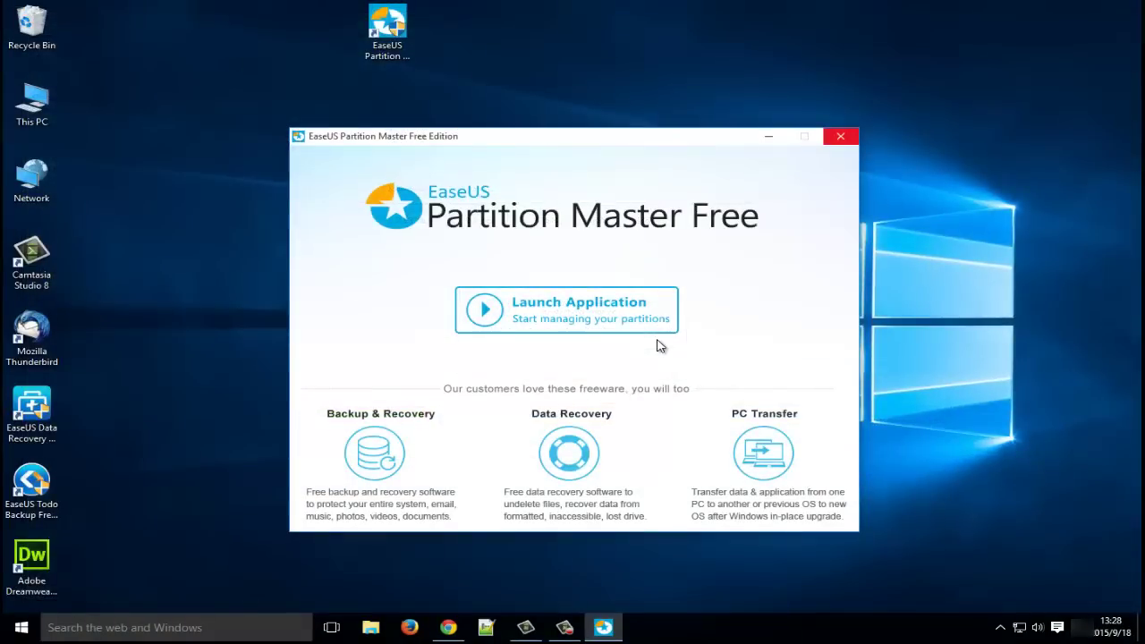